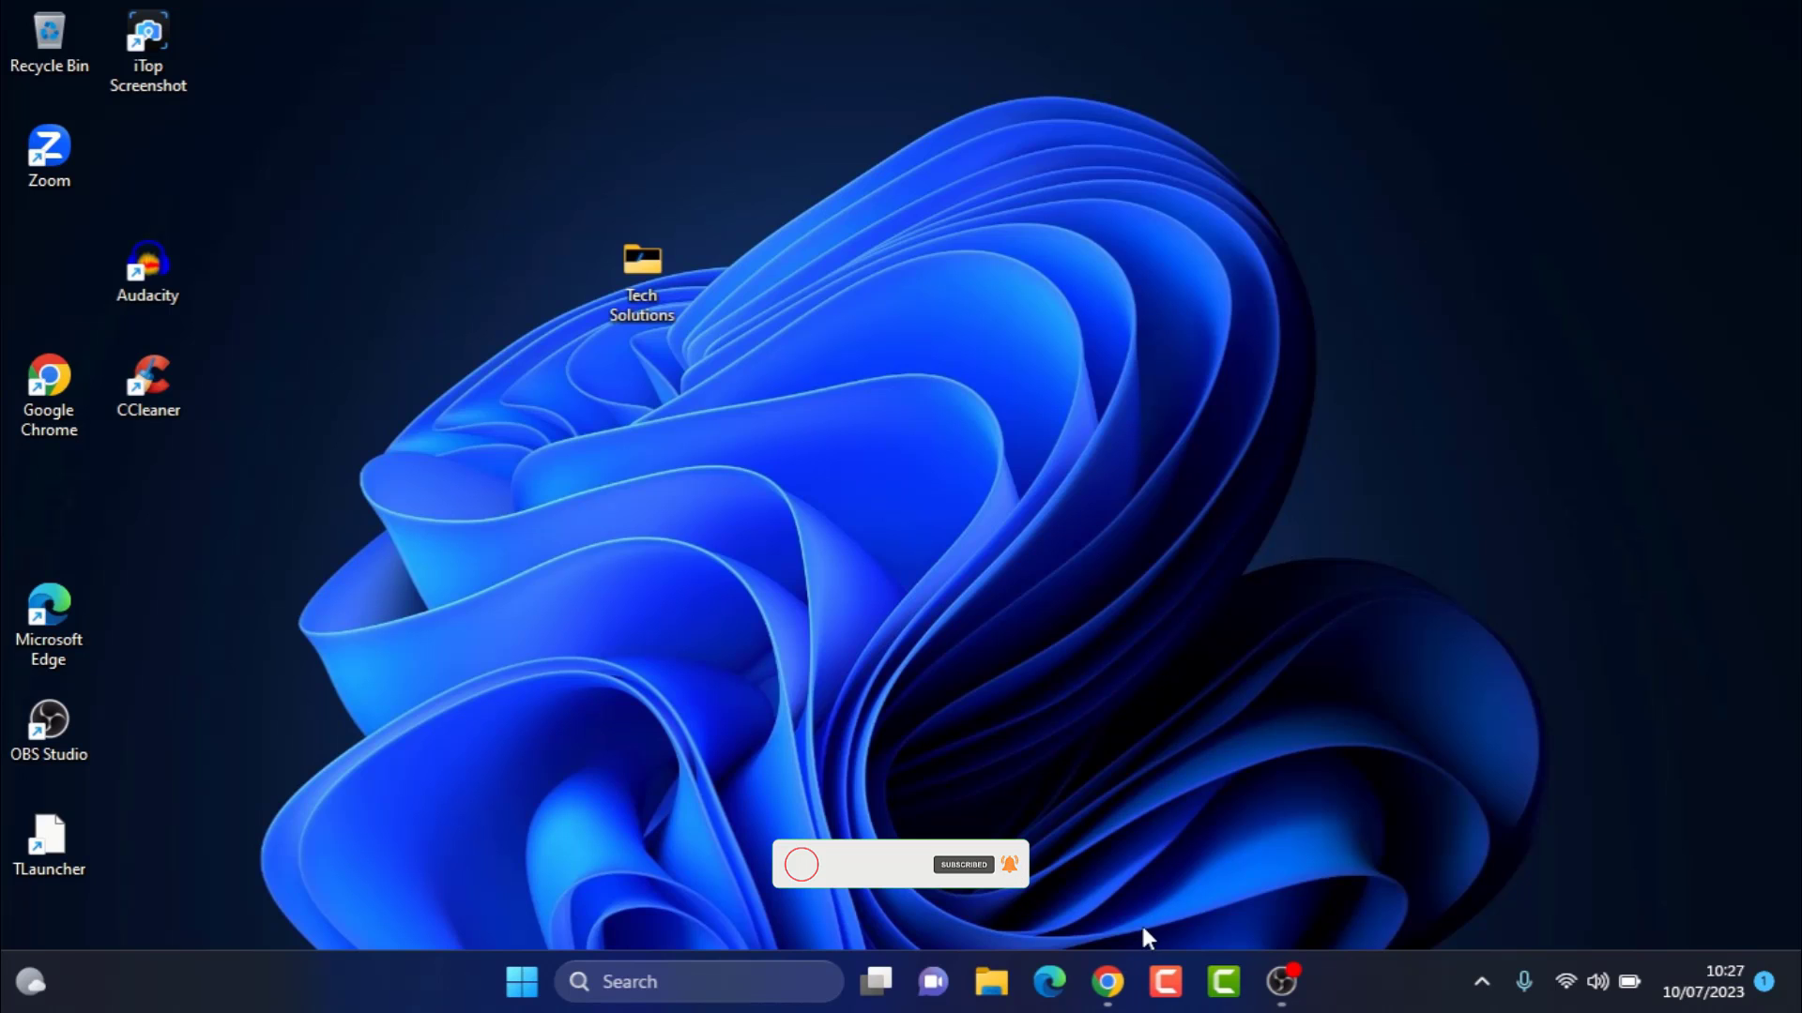
# Open Canva in Chrome and start creating a new design
pyautogui.click(1110, 981)
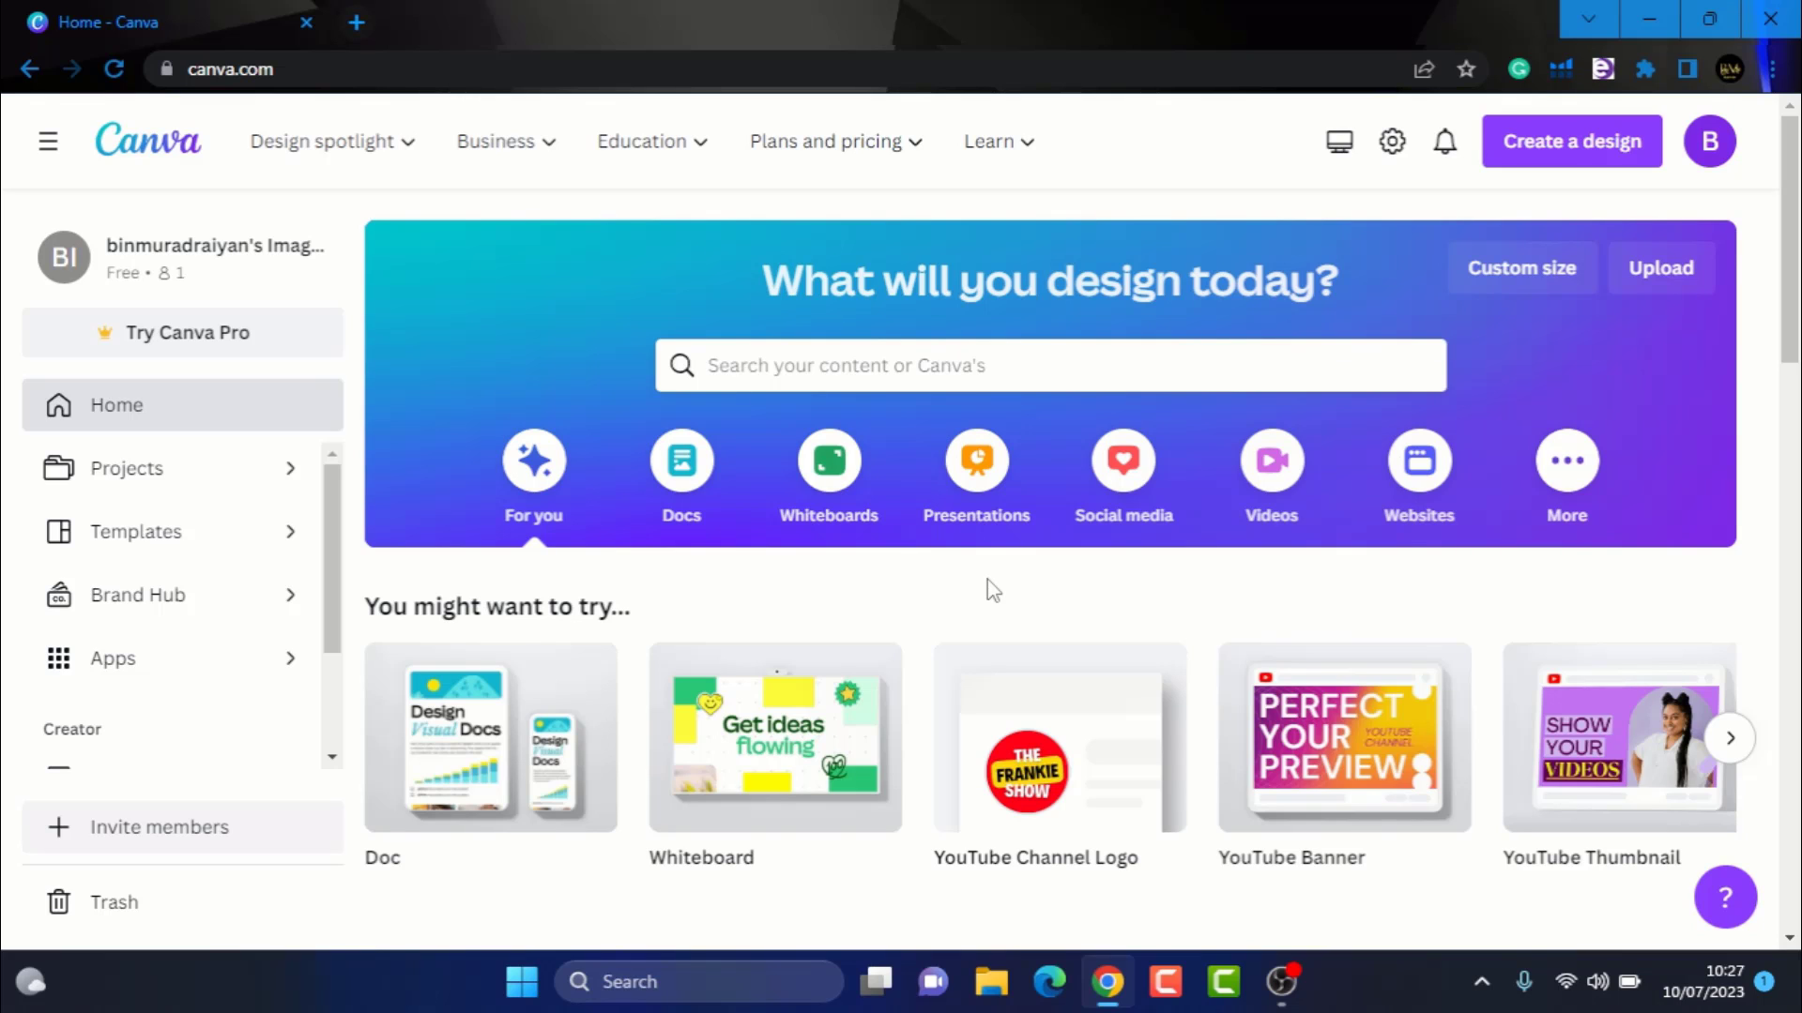
pyautogui.click(1544, 167)
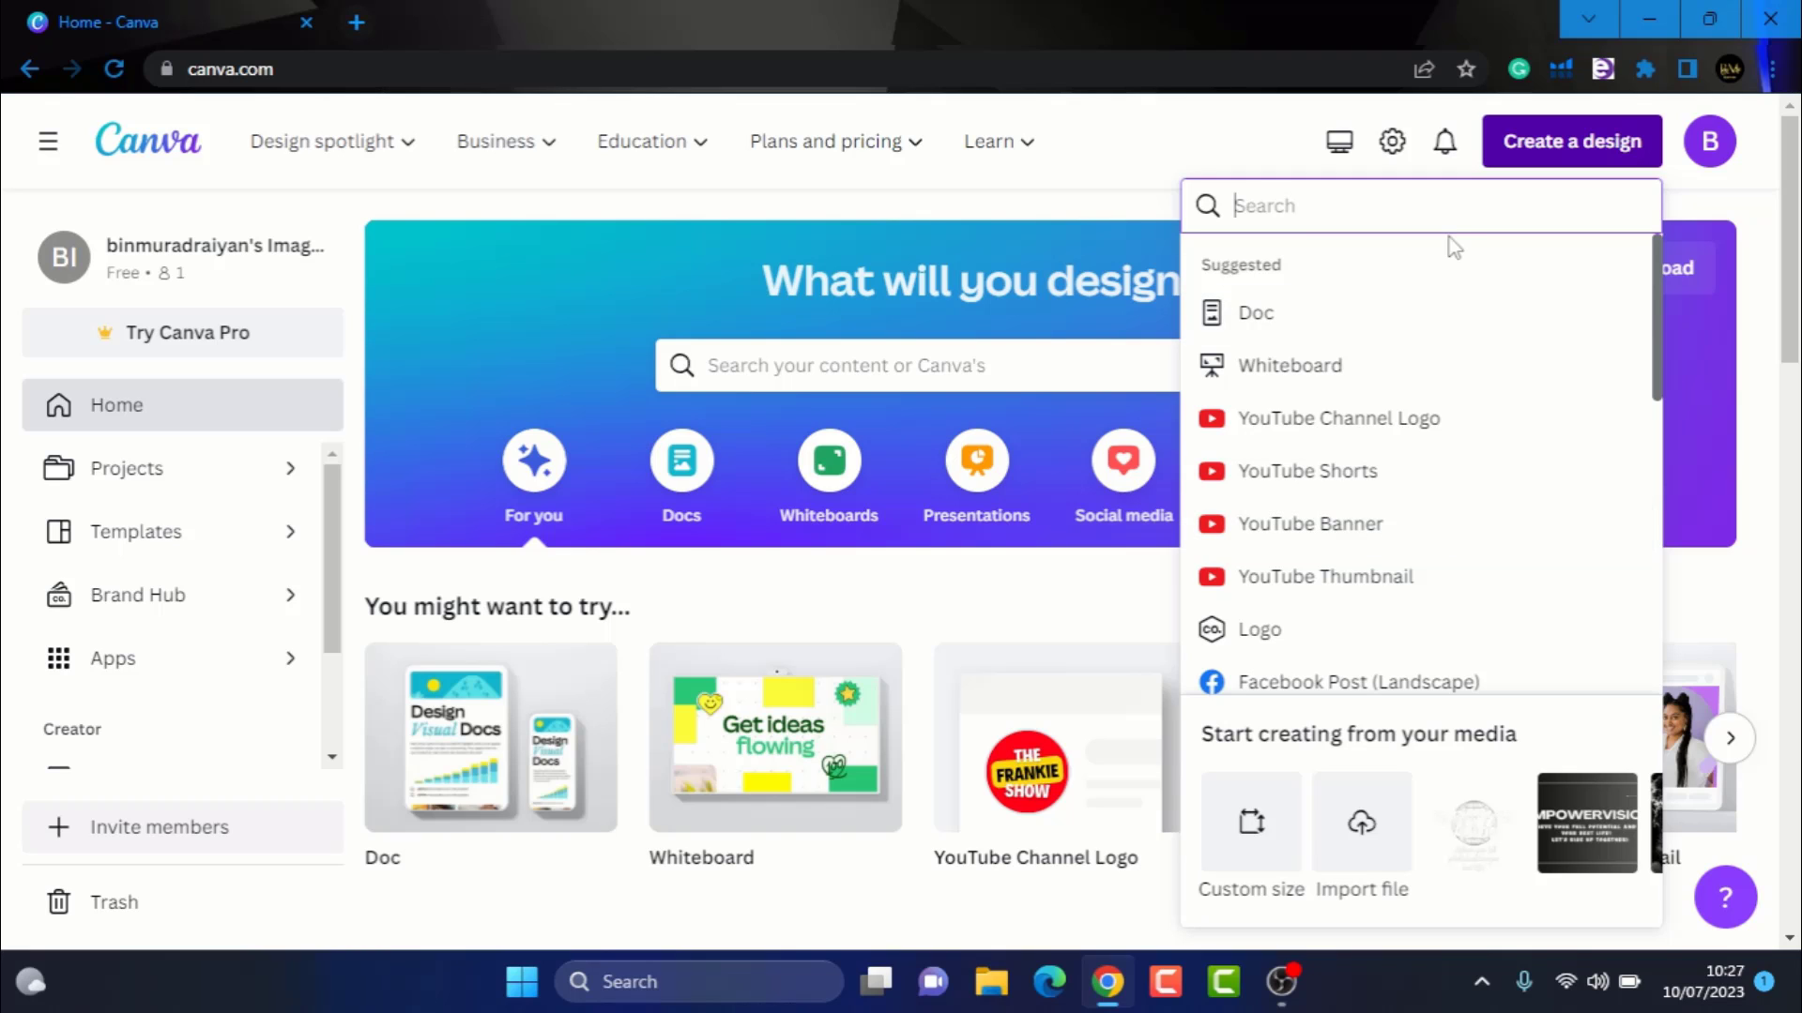
pyautogui.write('banner')
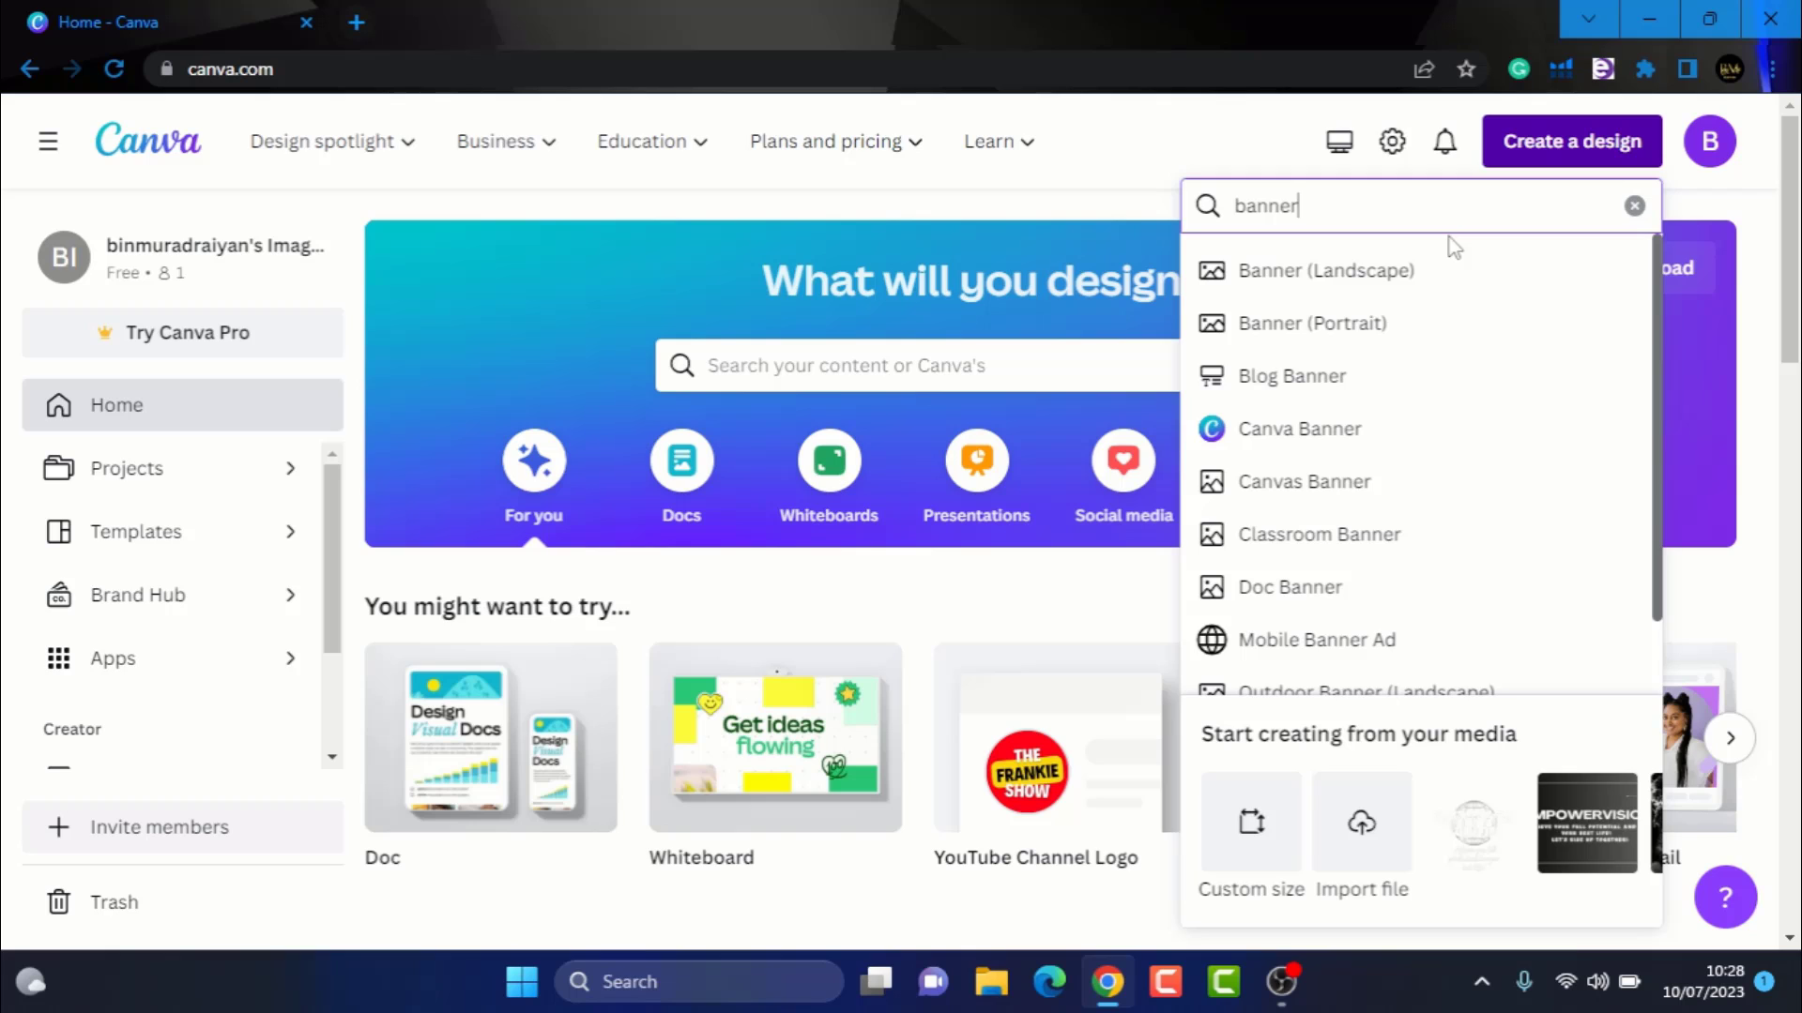
pyautogui.press('BackSpace')
pyautogui.press('BackSpace')
pyautogui.press('BackSpace')
pyautogui.press('BackSpace')
pyautogui.press('BackSpace')
pyautogui.press('BackSpace')
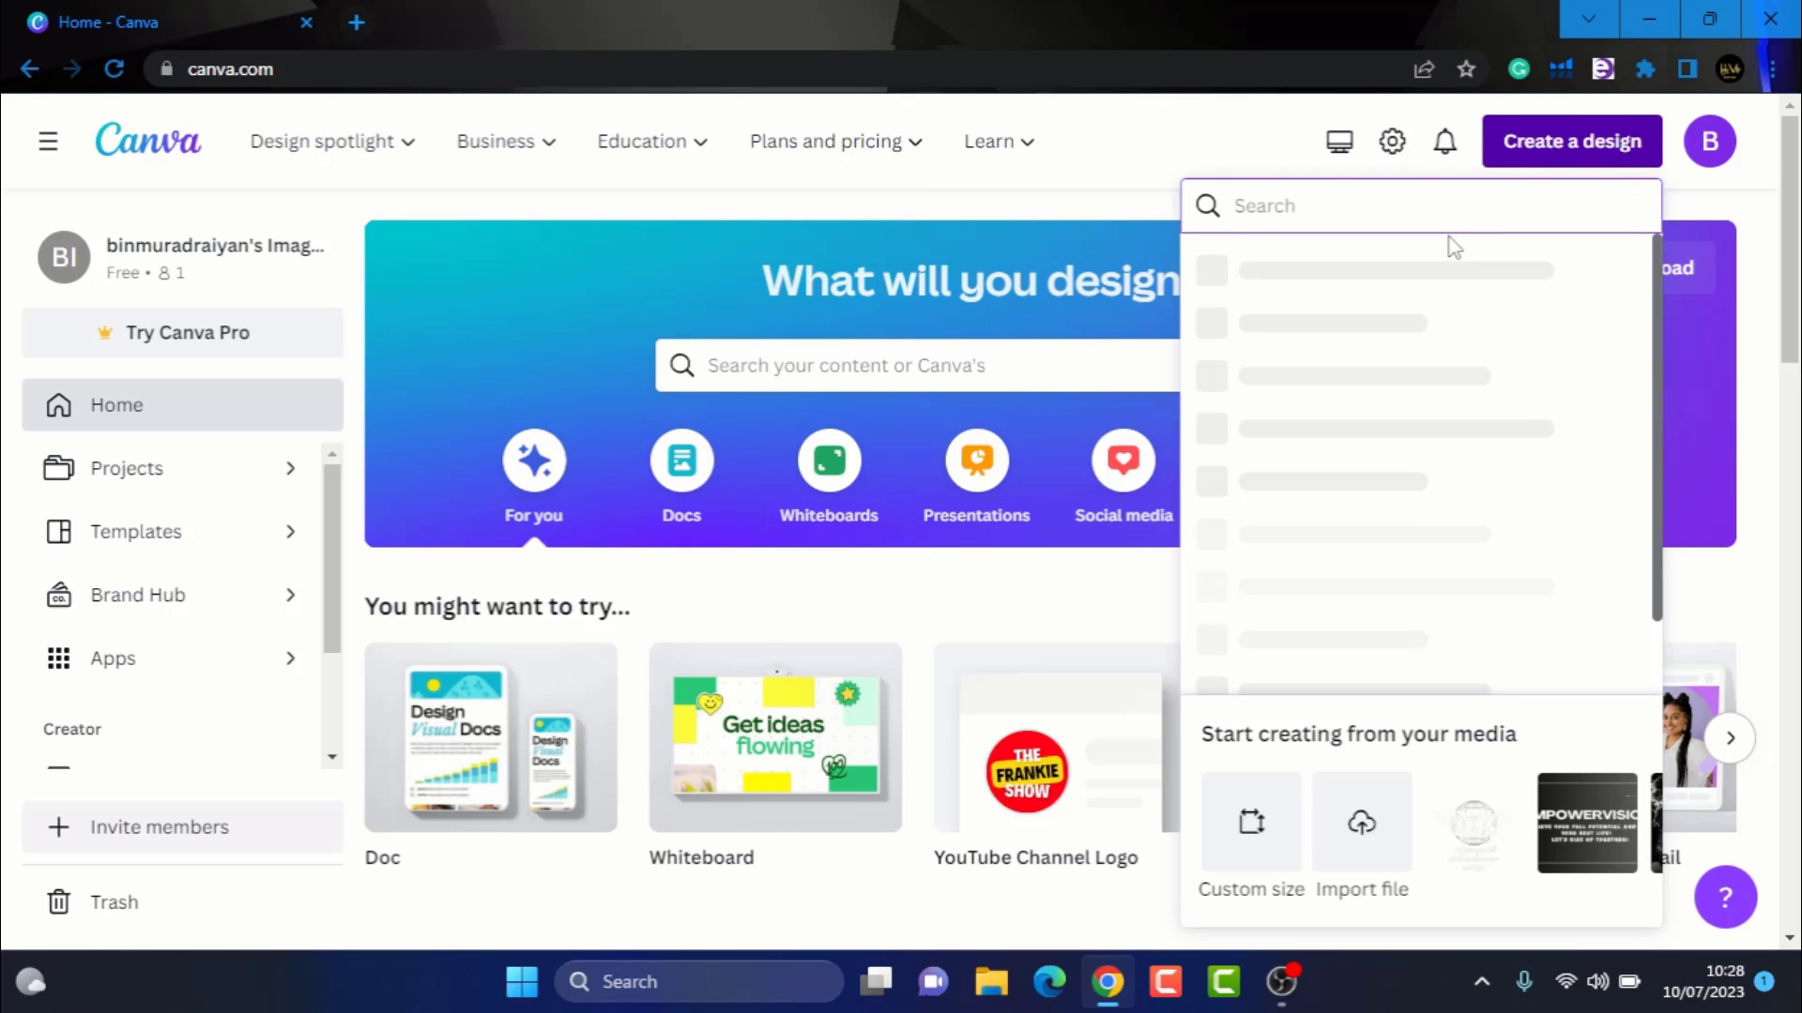
# Search design types for youtube and create a new YouTube Banner design of 2560 × 1440 px
pyautogui.write('youtube')
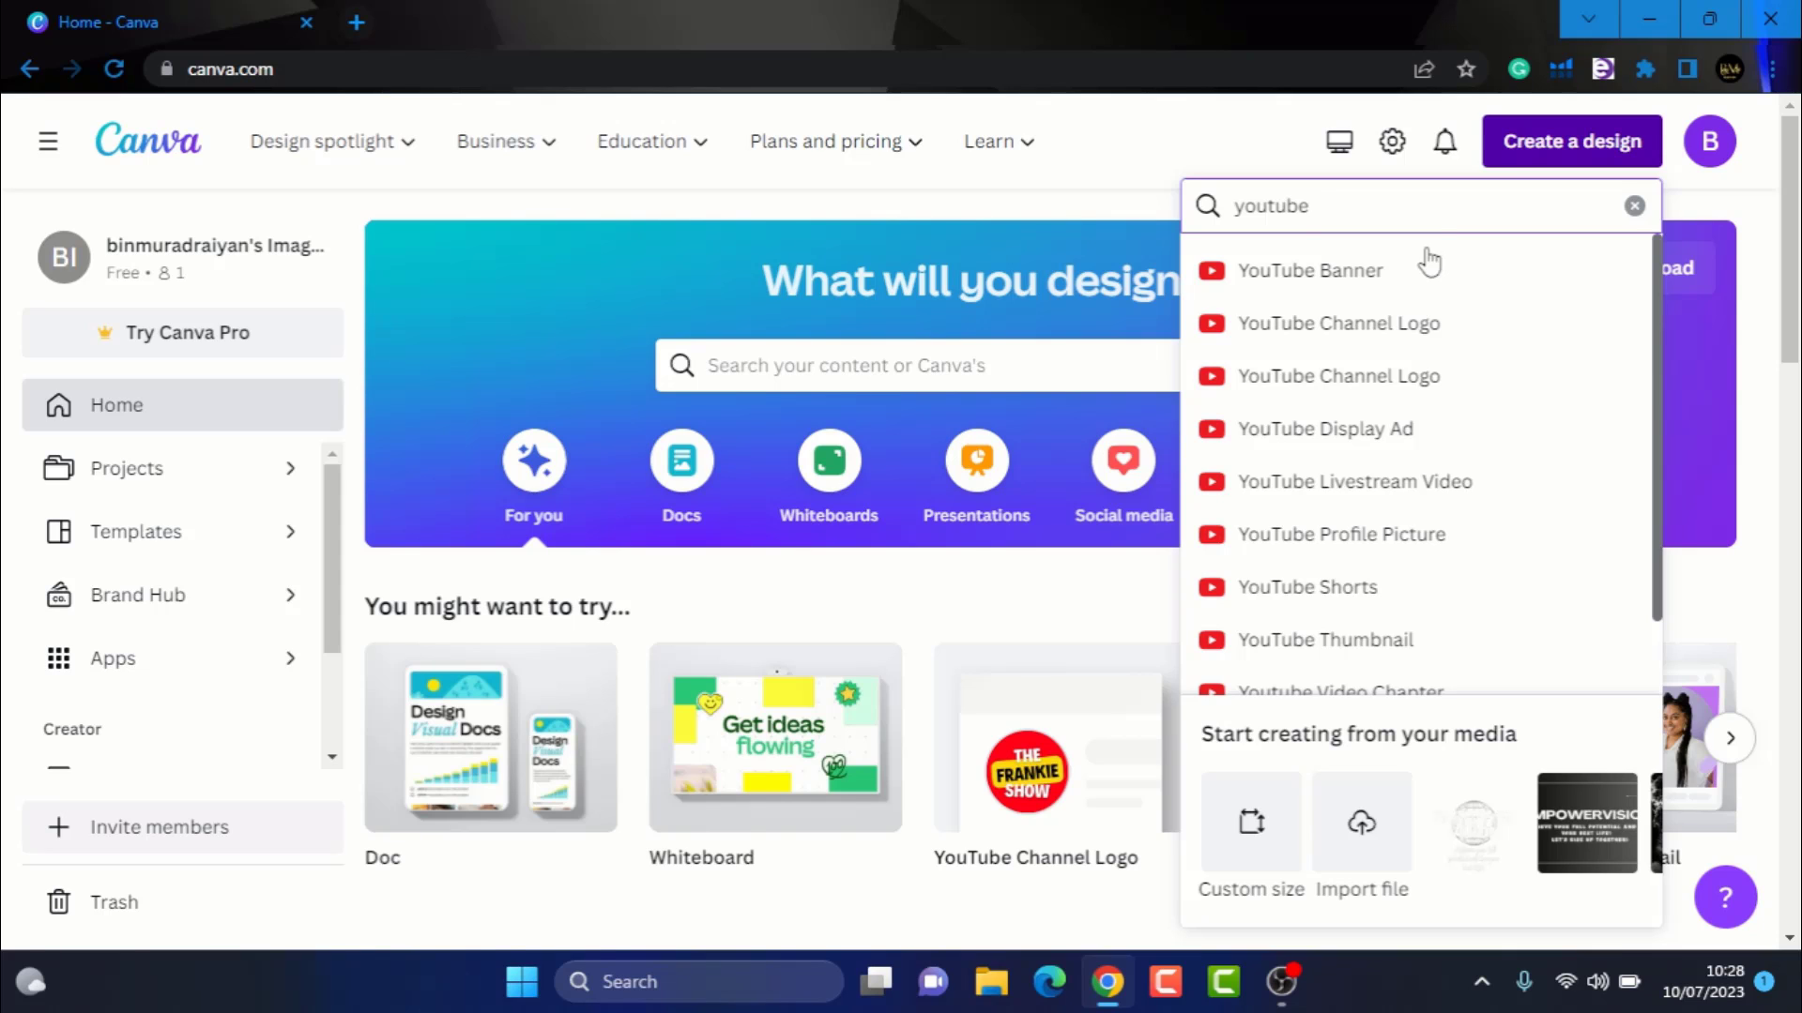
pyautogui.click(1342, 274)
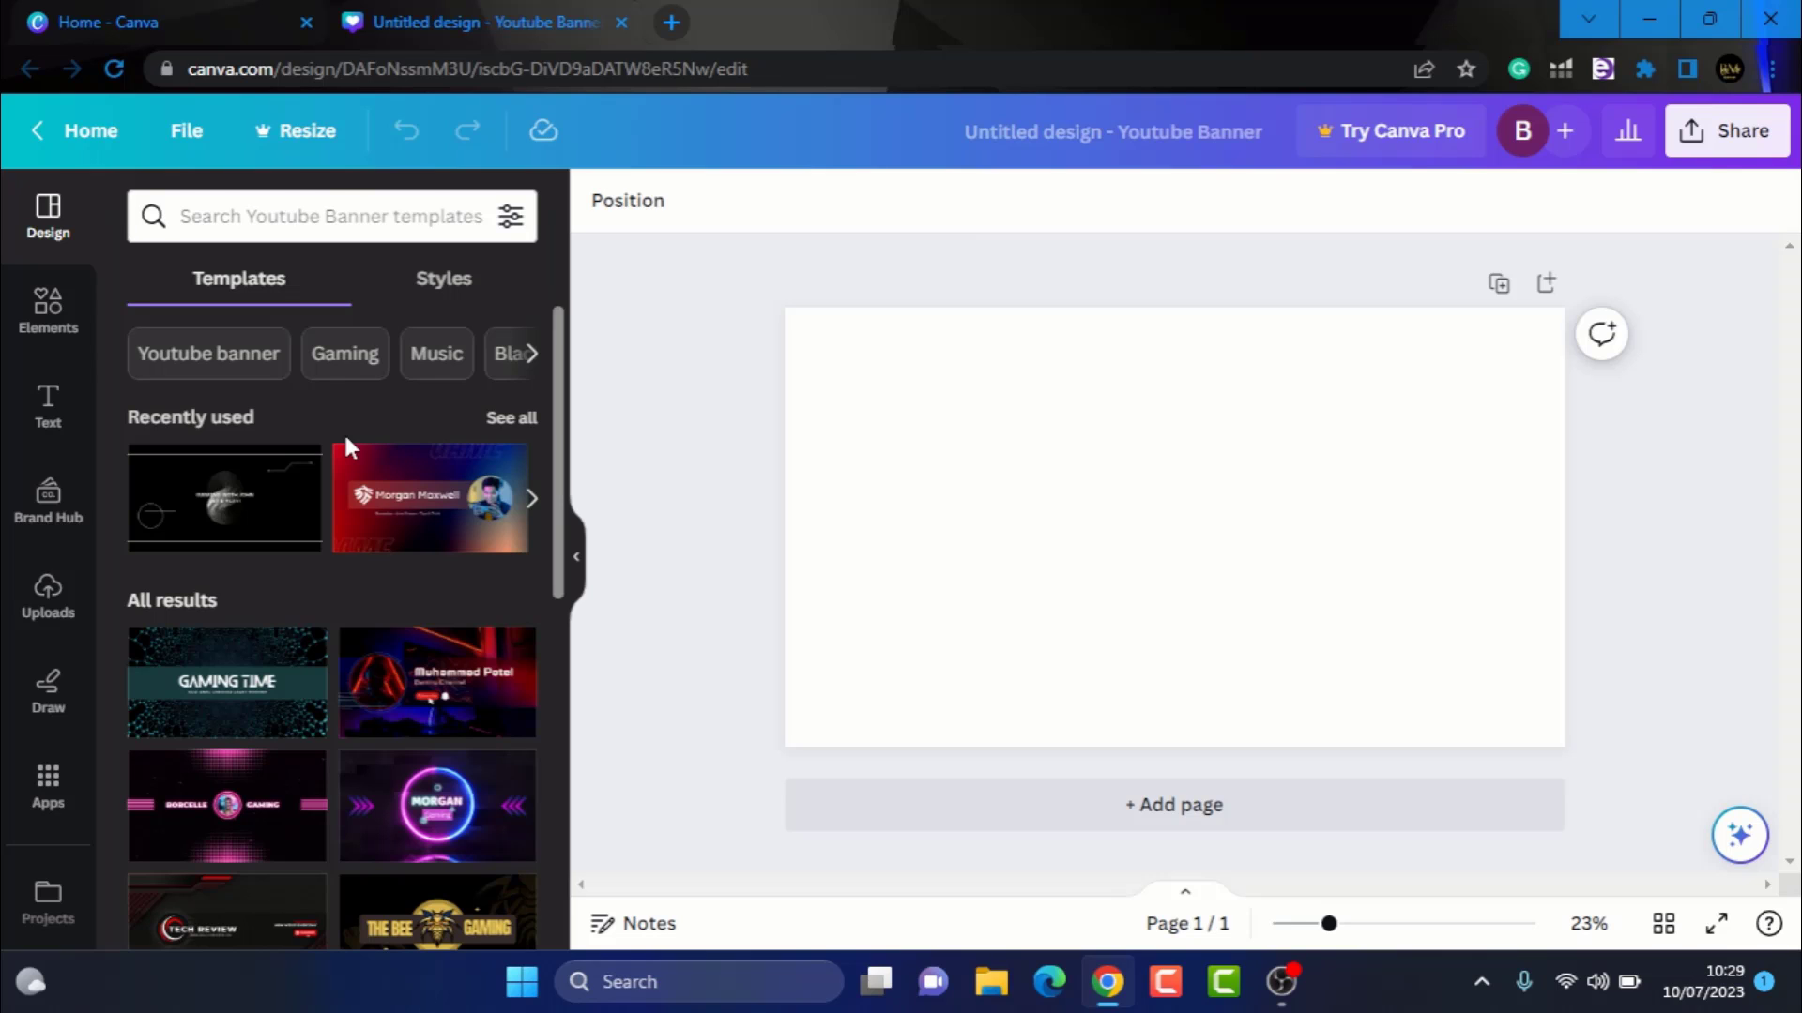
# Search the banner templates for gaming and apply the Blue White Neon Gaming Channel Tips YouTube Channel Art template
pyautogui.scroll(-2, 348, 443)
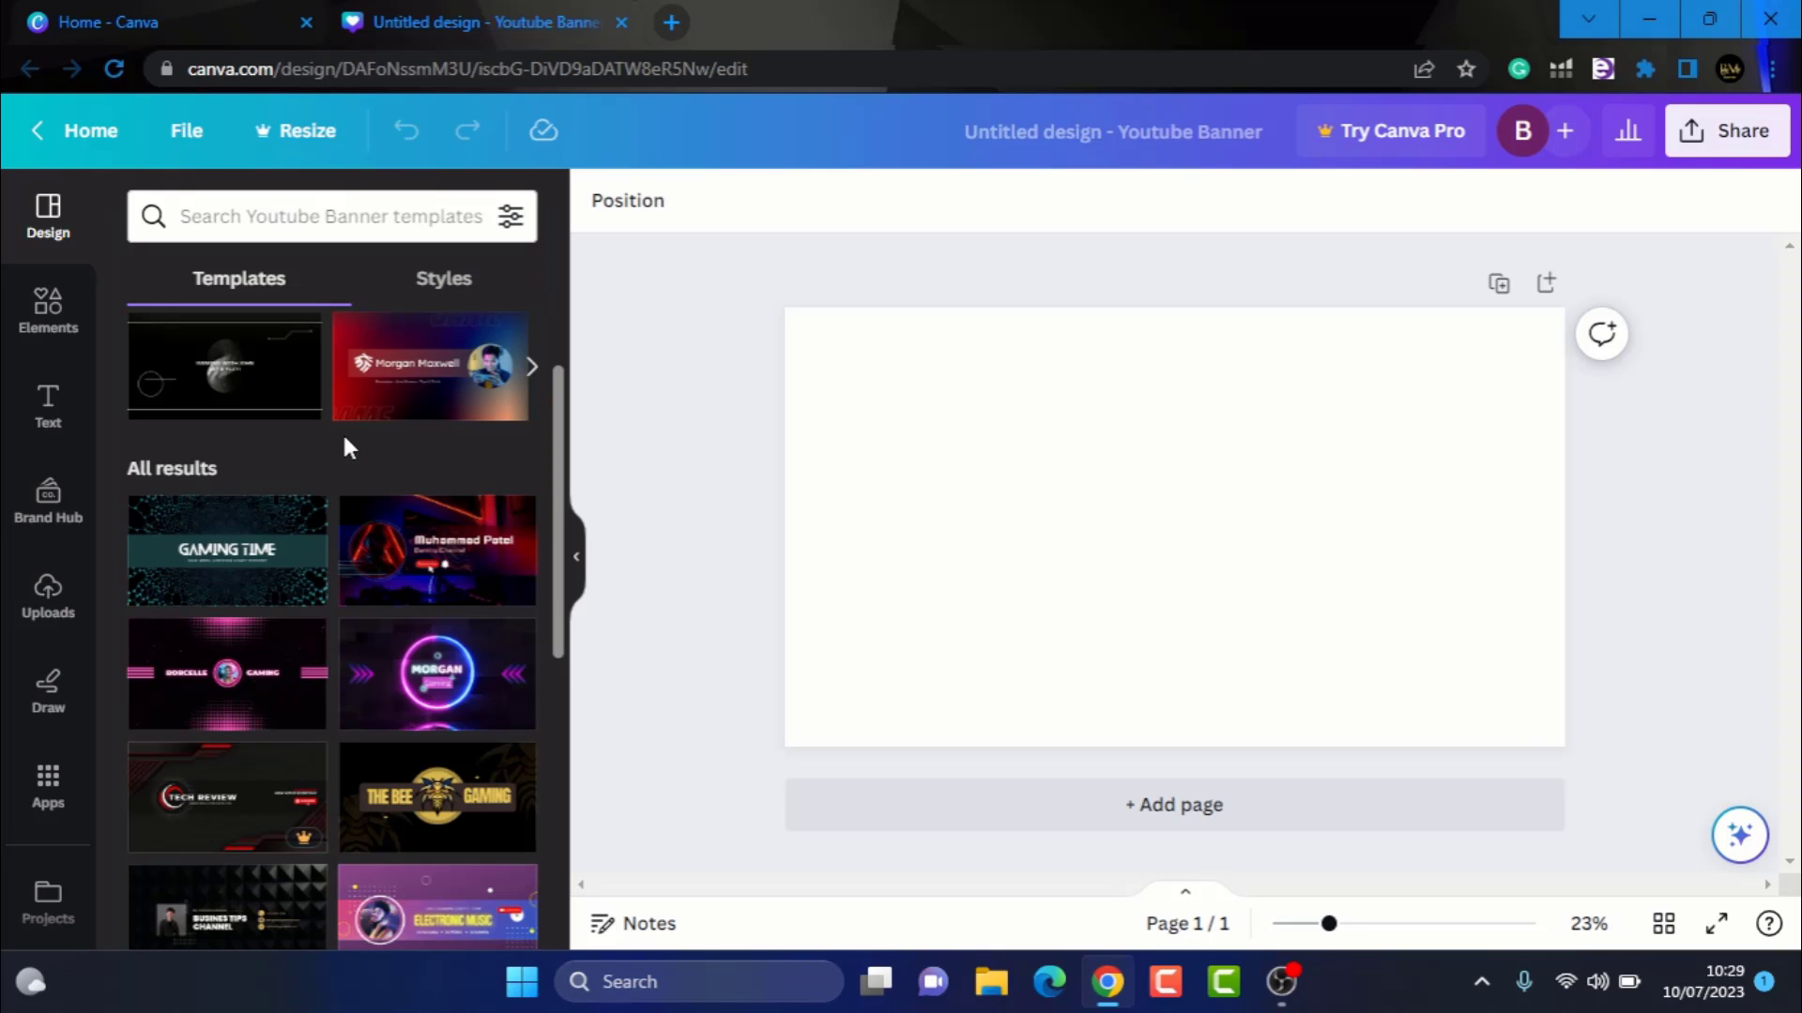
pyautogui.click(418, 207)
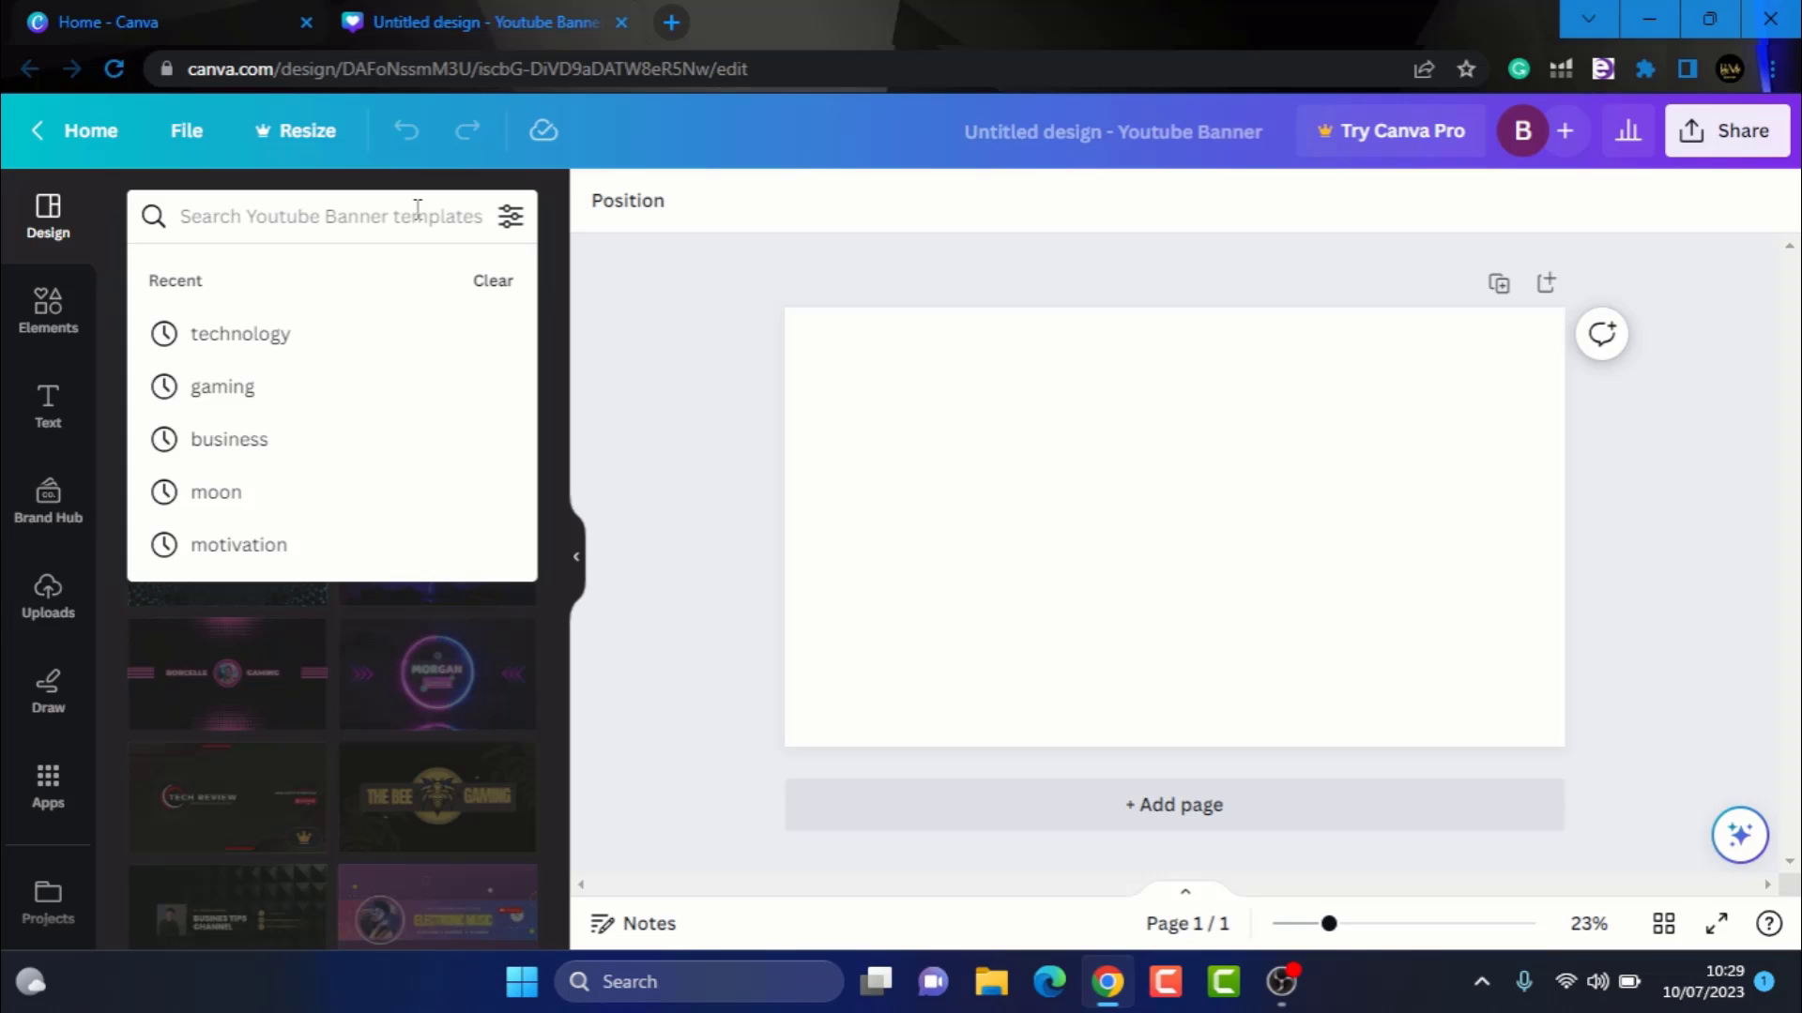
pyautogui.write('gamig')
pyautogui.press('BackSpace')
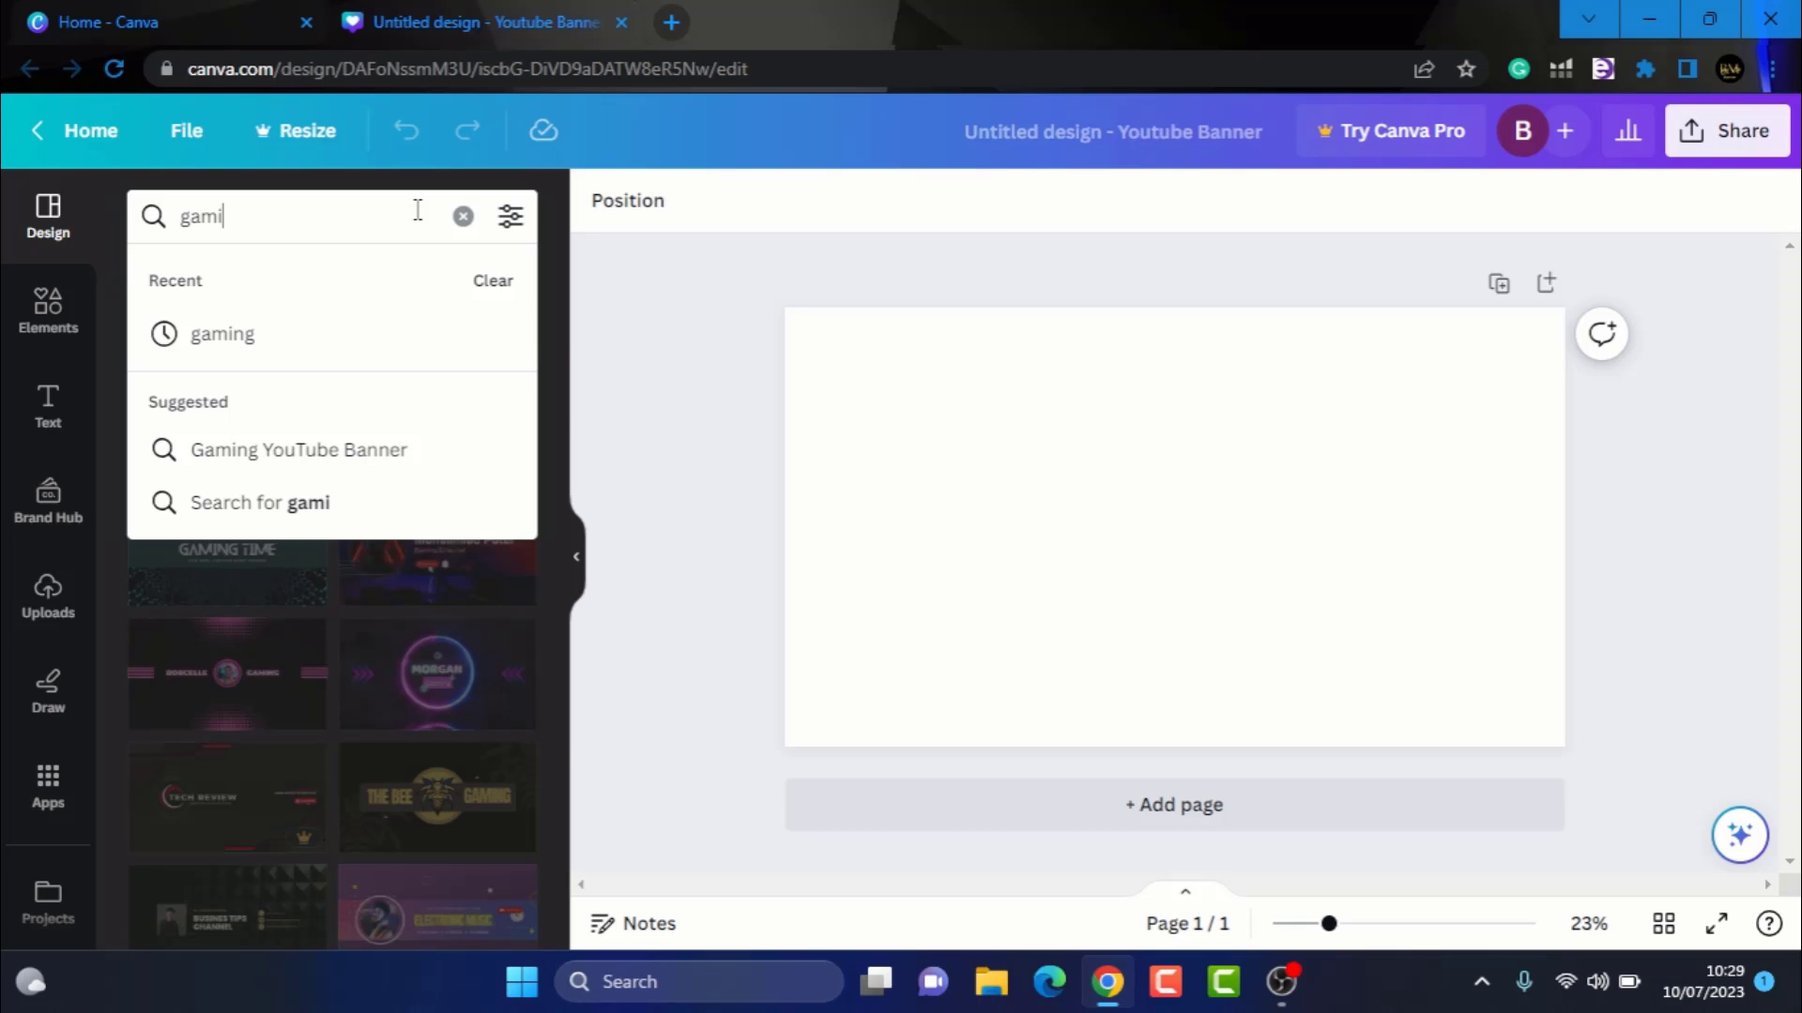
pyautogui.write('ng')
pyautogui.press('Return')
pyautogui.scroll(-6, 376, 577)
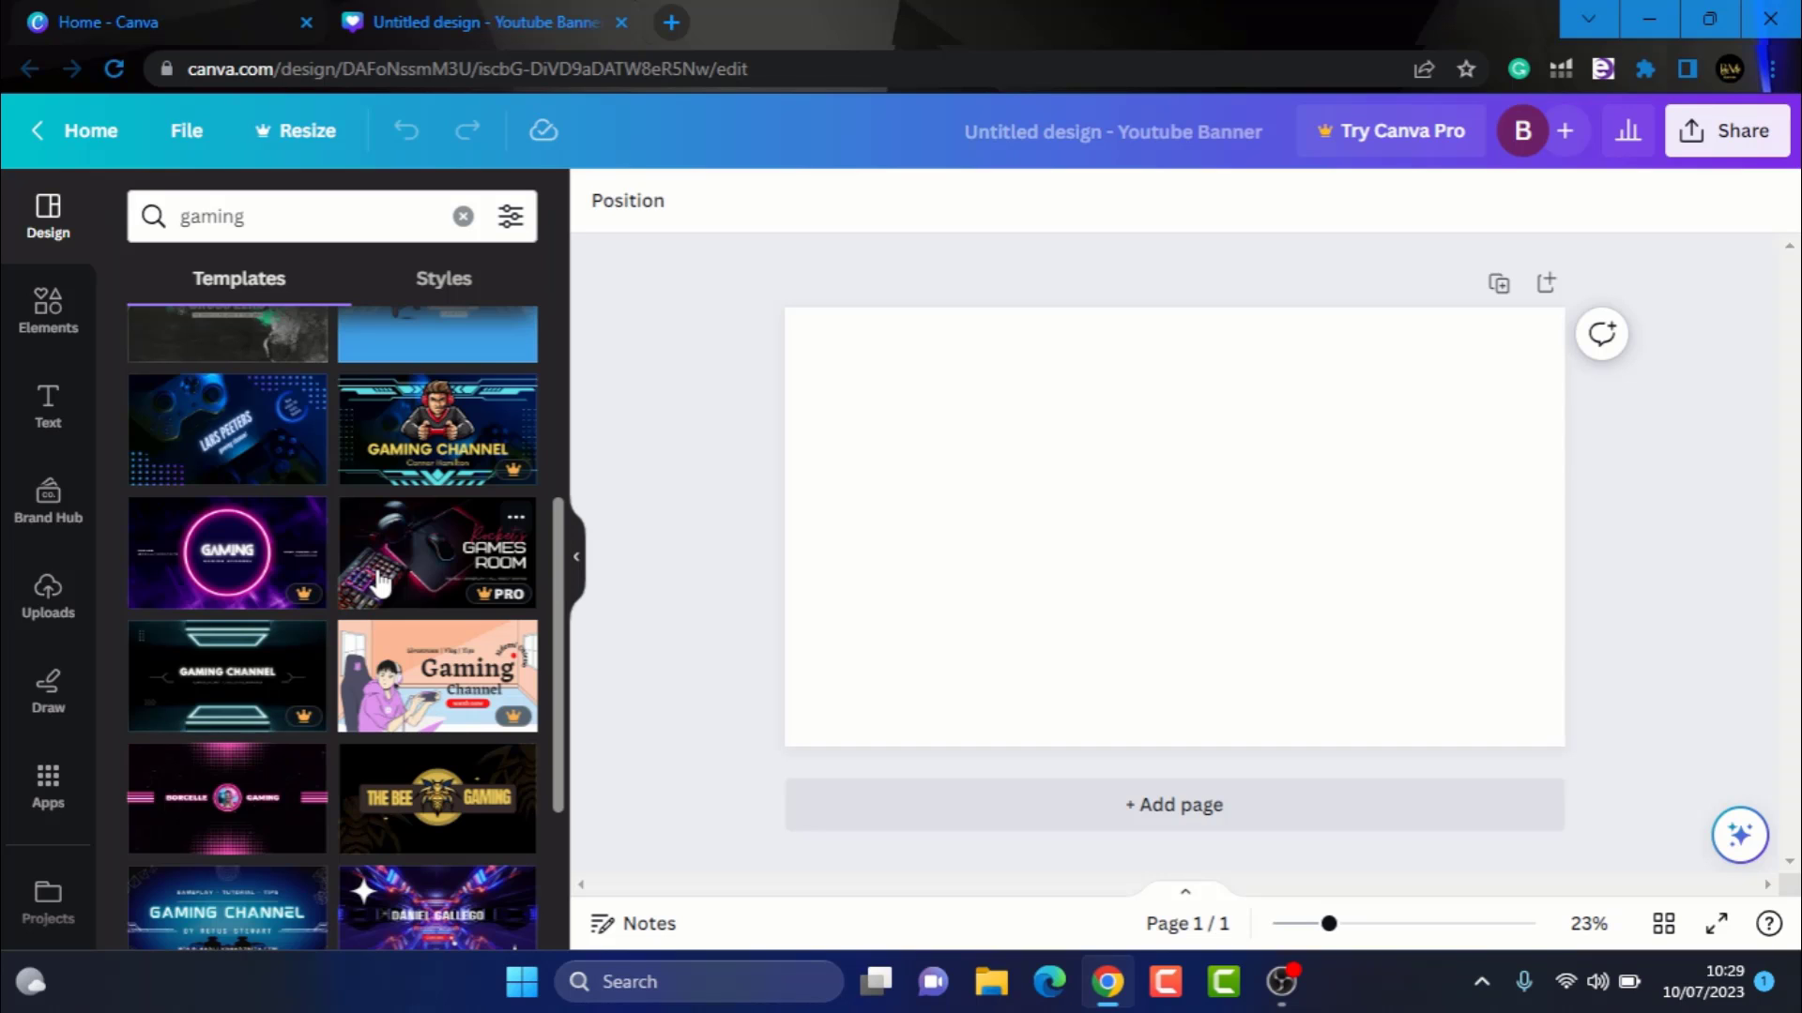
pyautogui.scroll(-1, 379, 584)
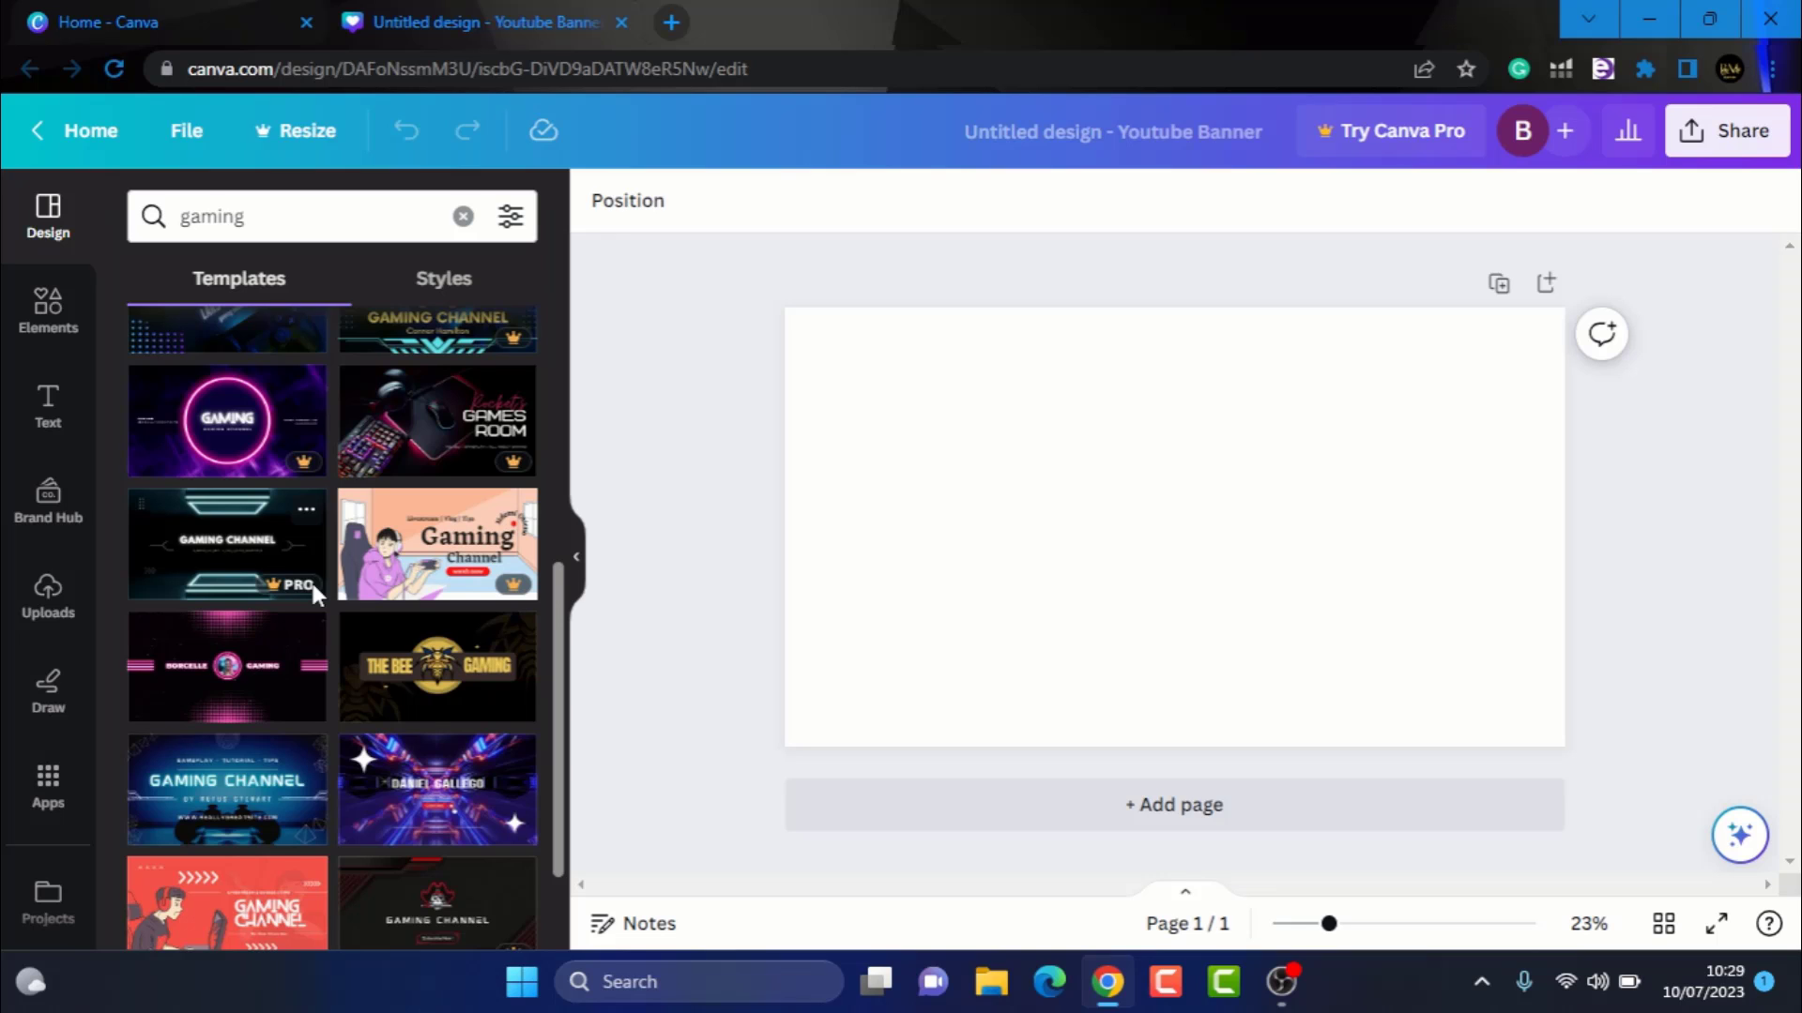
pyautogui.scroll(-2, 311, 578)
pyautogui.scroll(2, 219, 695)
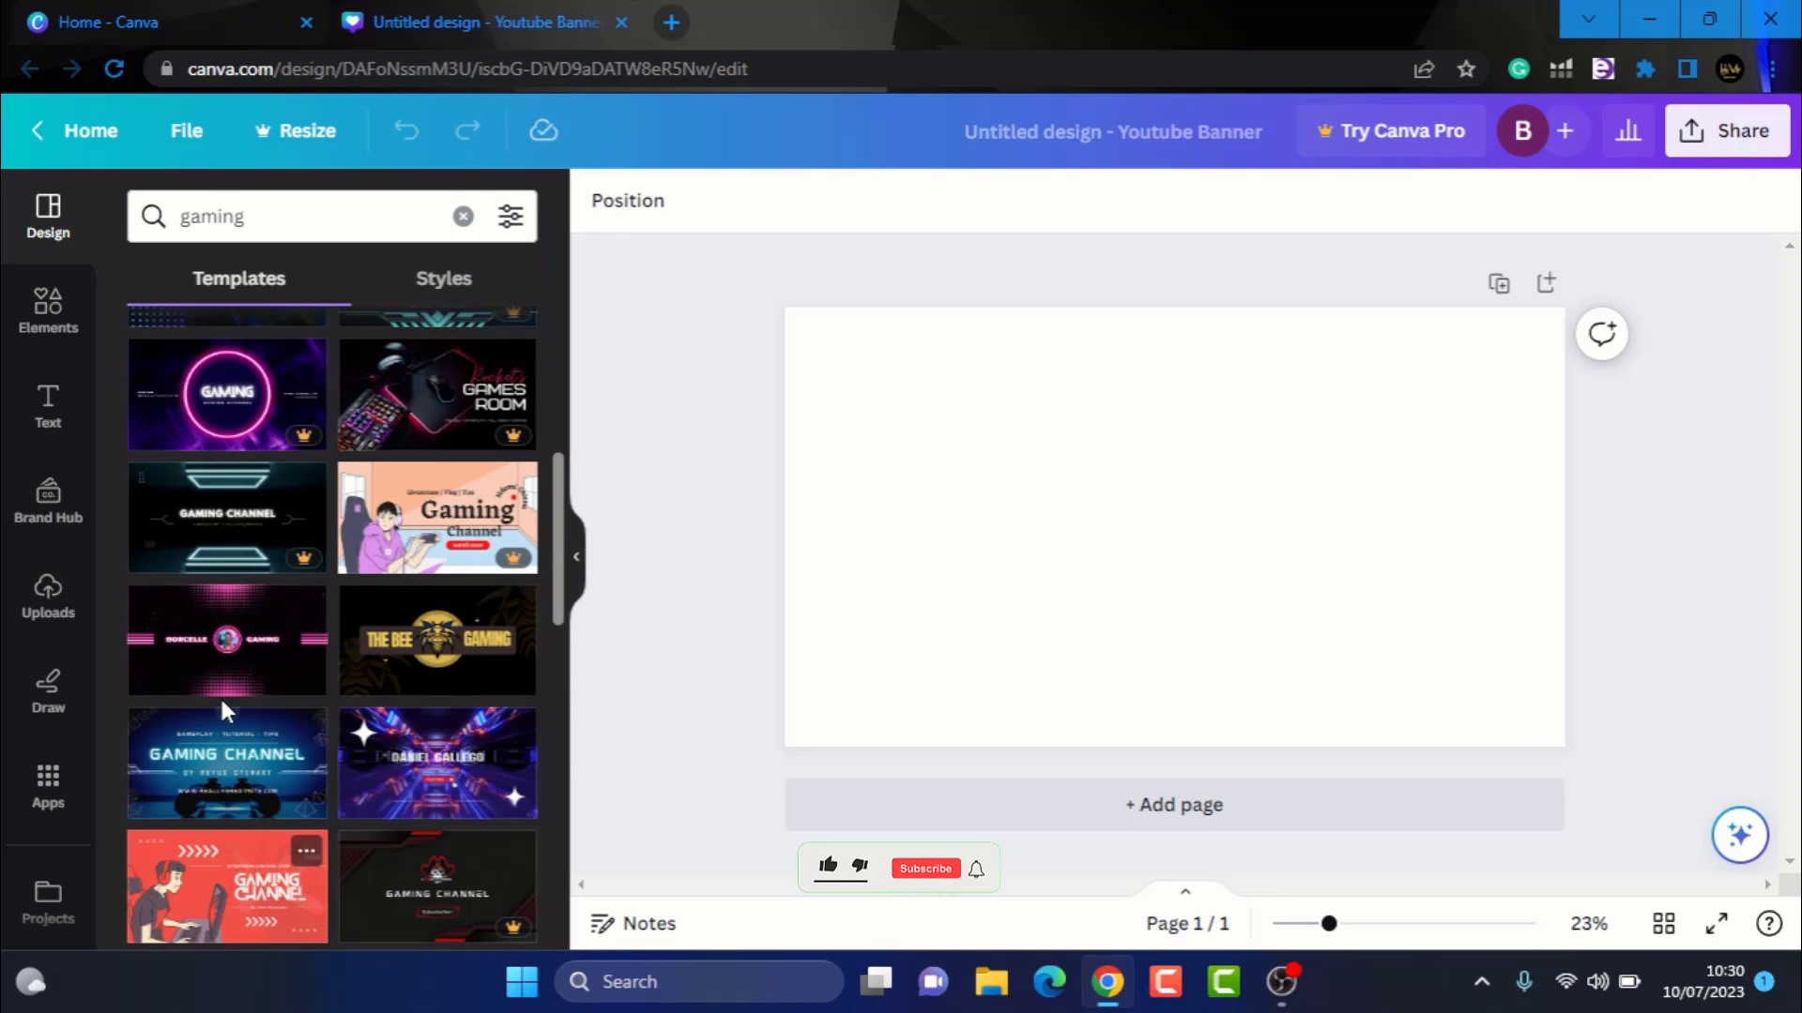
pyautogui.click(253, 791)
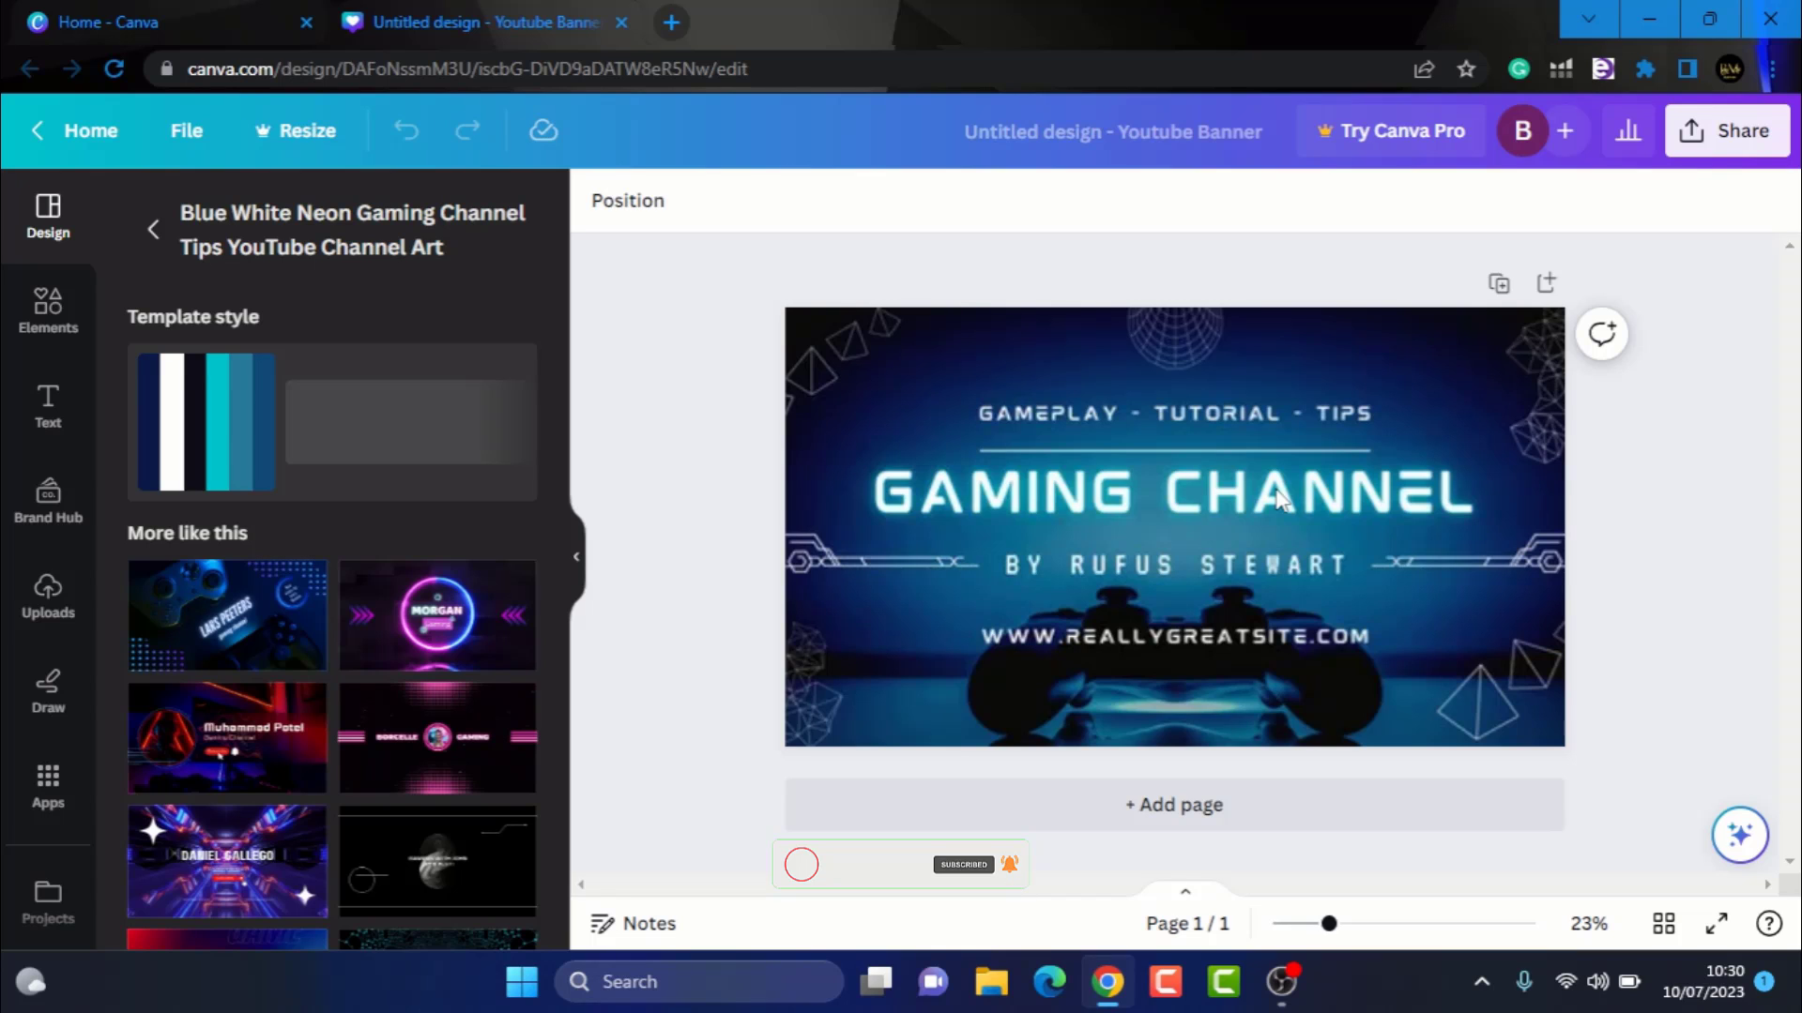
# Change the main title to TECH GAMERS, removing the byline beneath it, and move the title slightly lower
pyautogui.click(1277, 494)
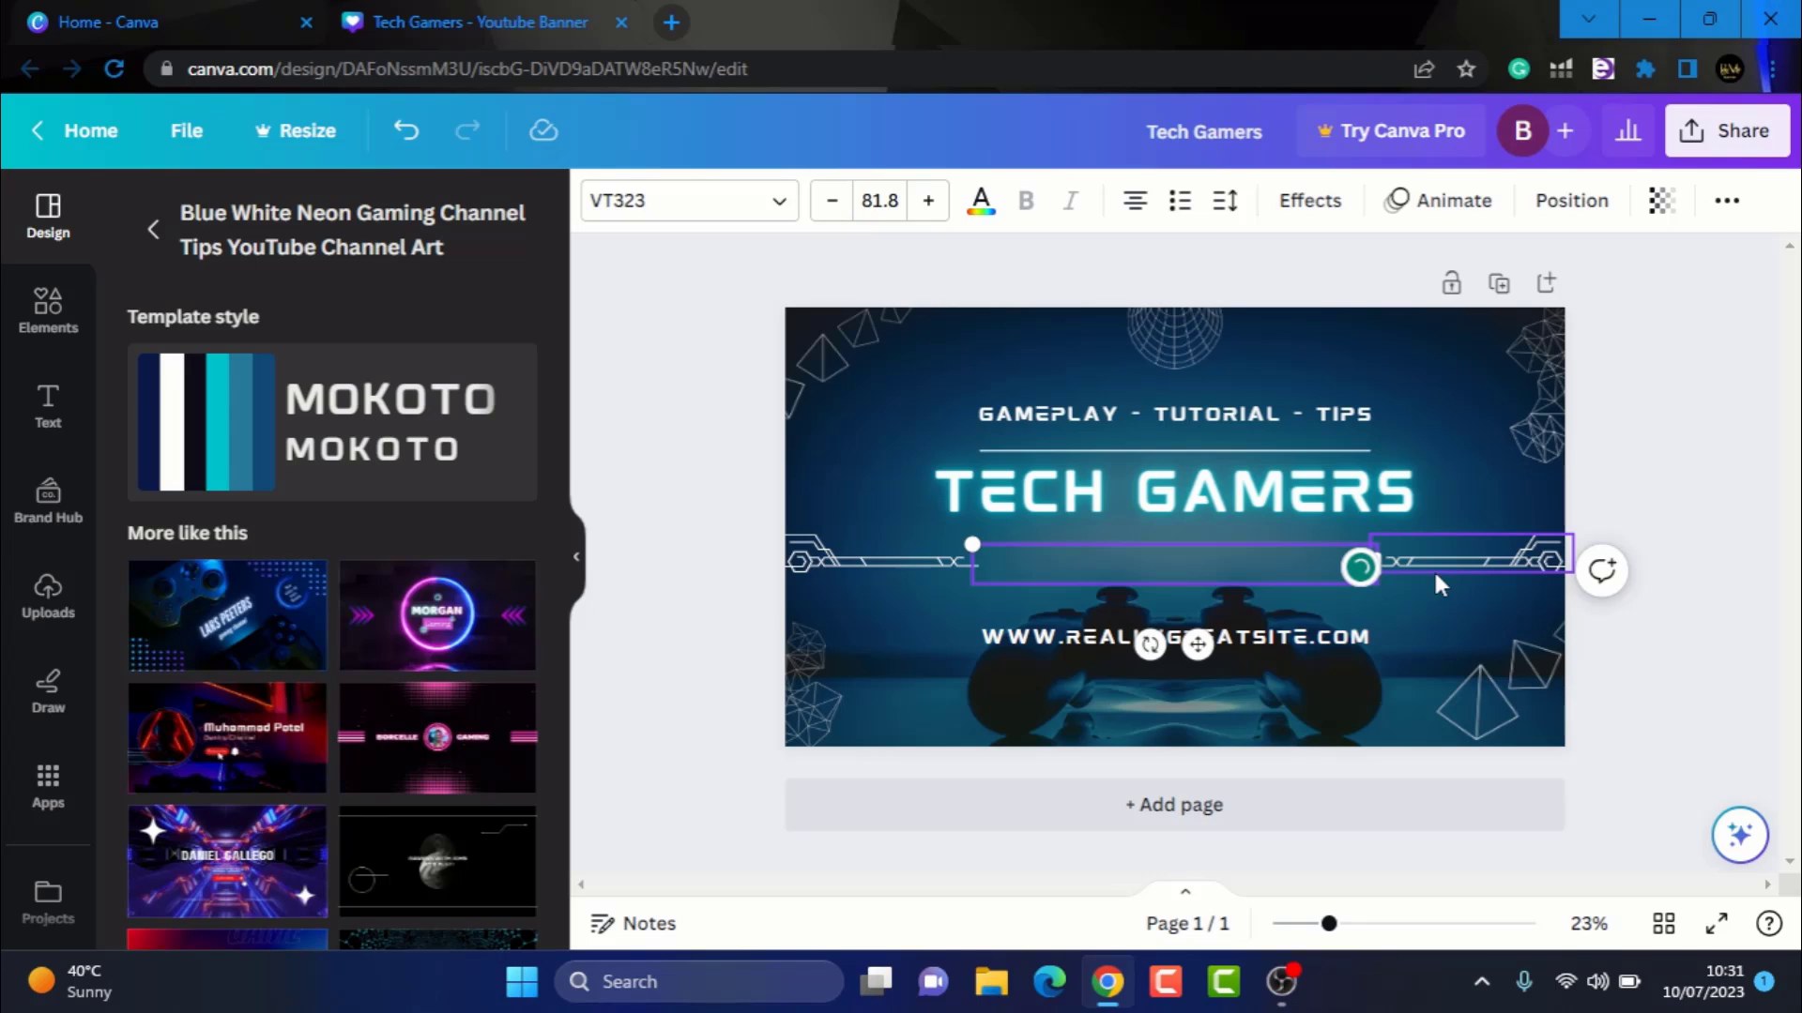
pyautogui.moveTo(1433, 582); pyautogui.dragTo(1433, 600)
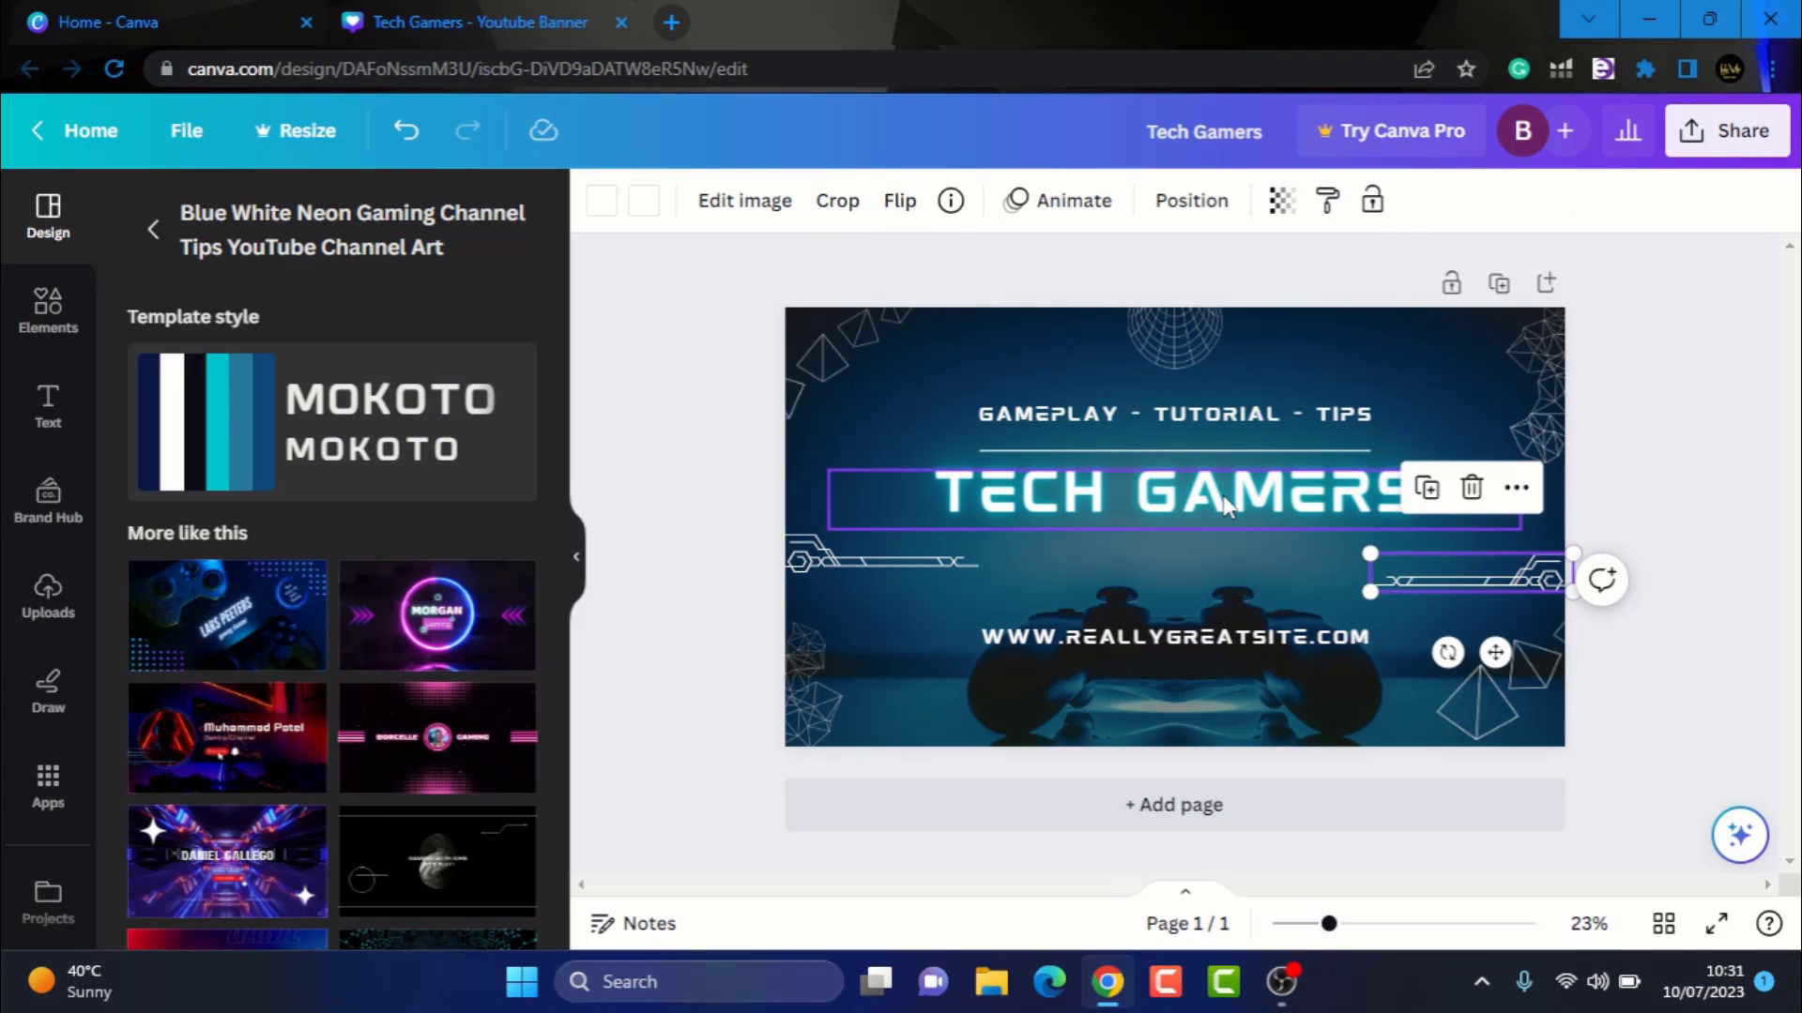
pyautogui.moveTo(1222, 505); pyautogui.dragTo(1218, 532)
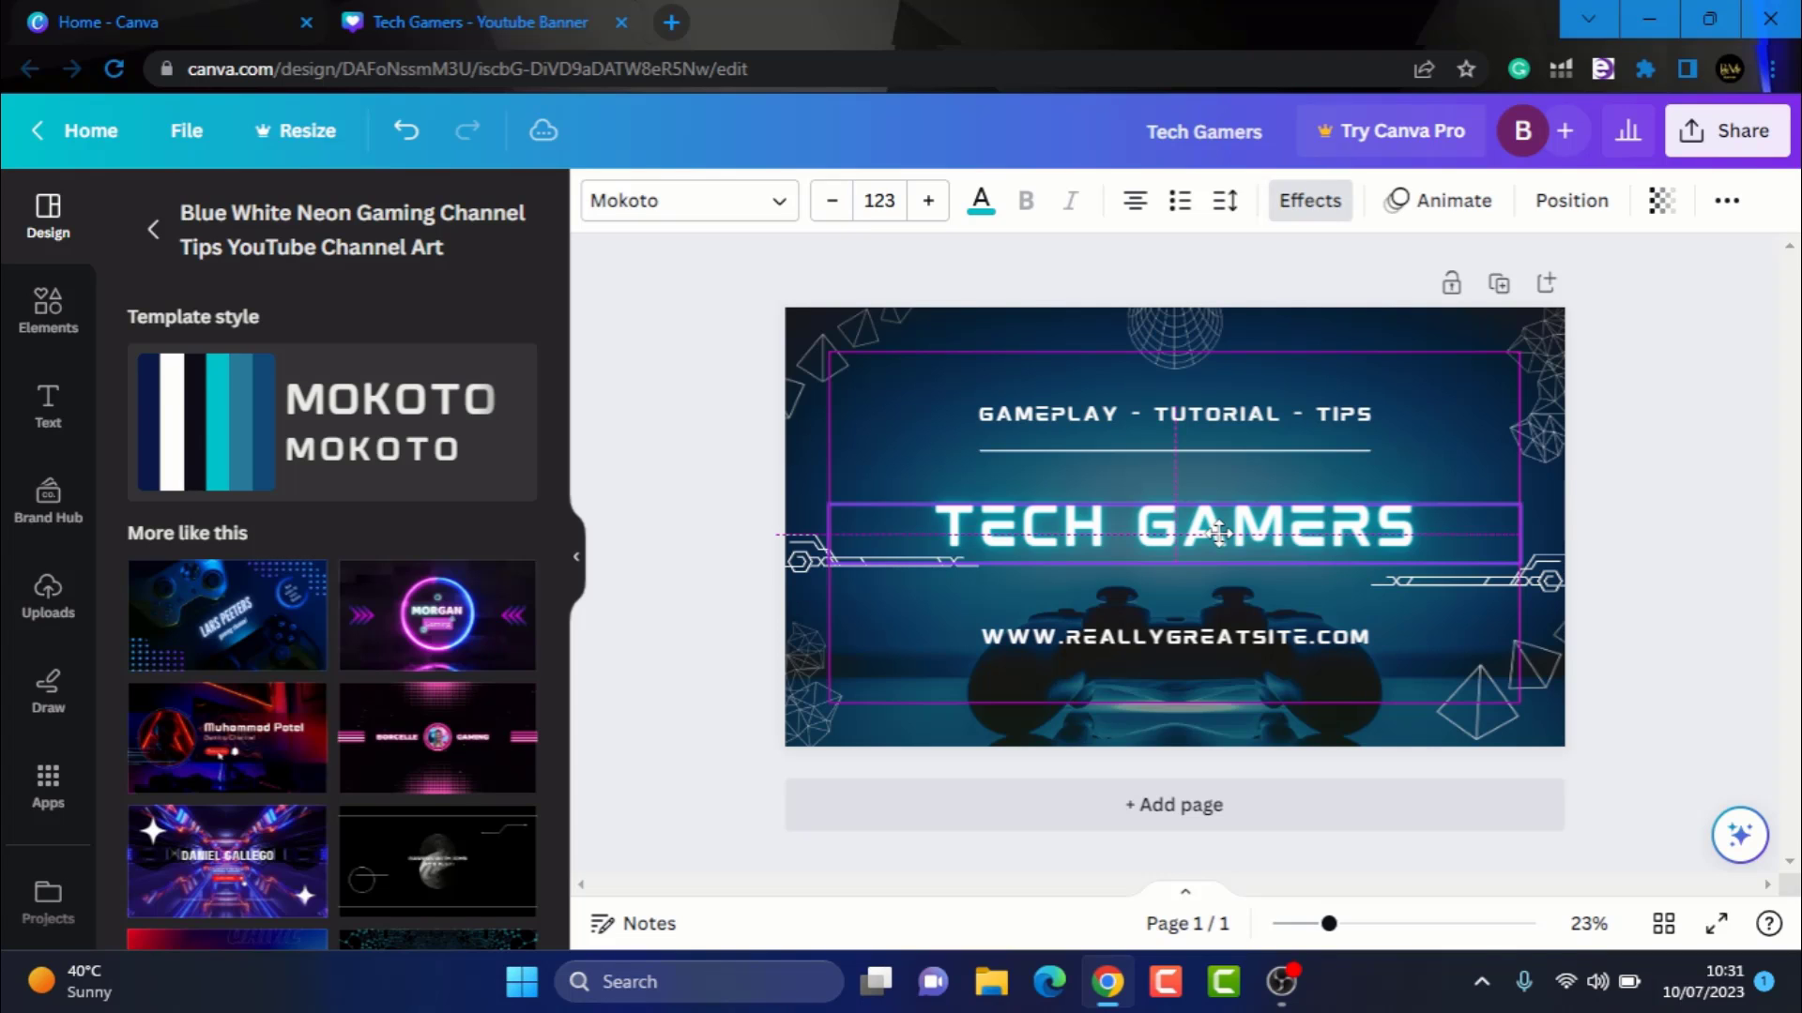
# Replace the website line with the text SUBSCRIBE FOR MORE GAMING VIDEOS
pyautogui.doubleClick(1208, 636)
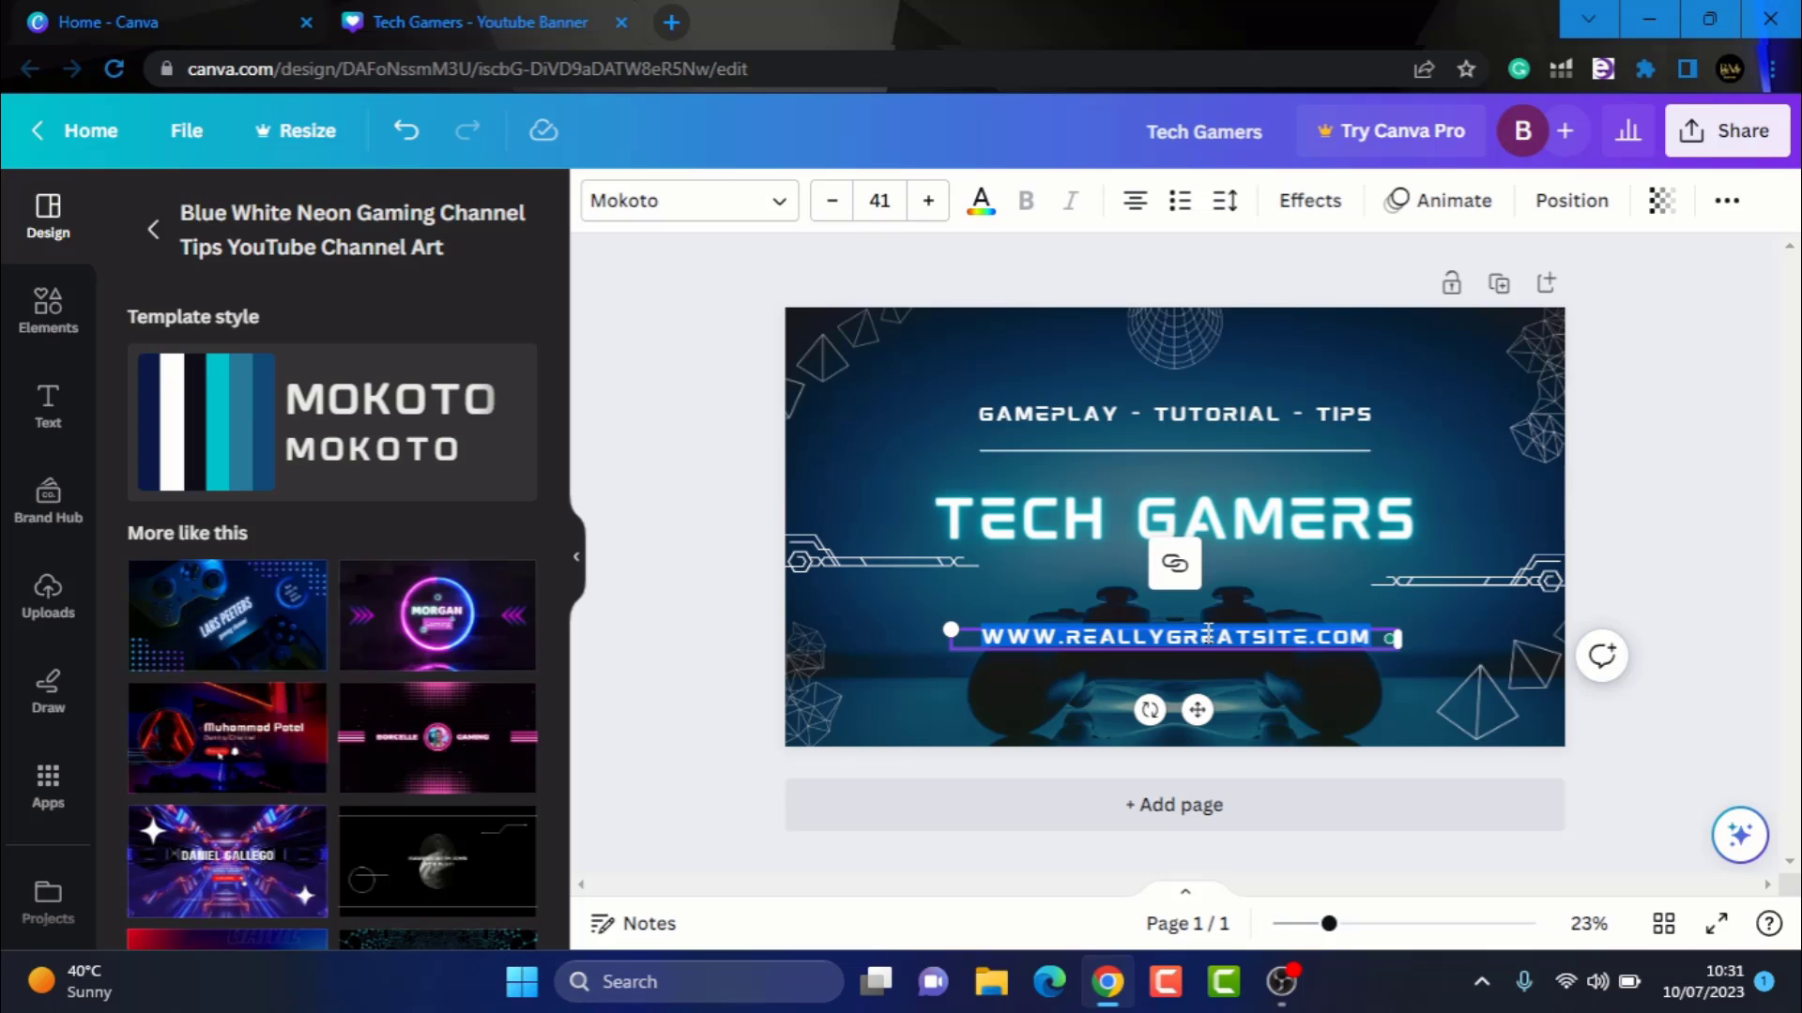
pyautogui.write('SUBSCRIBE FOR MORE GAMING VIDEOS')
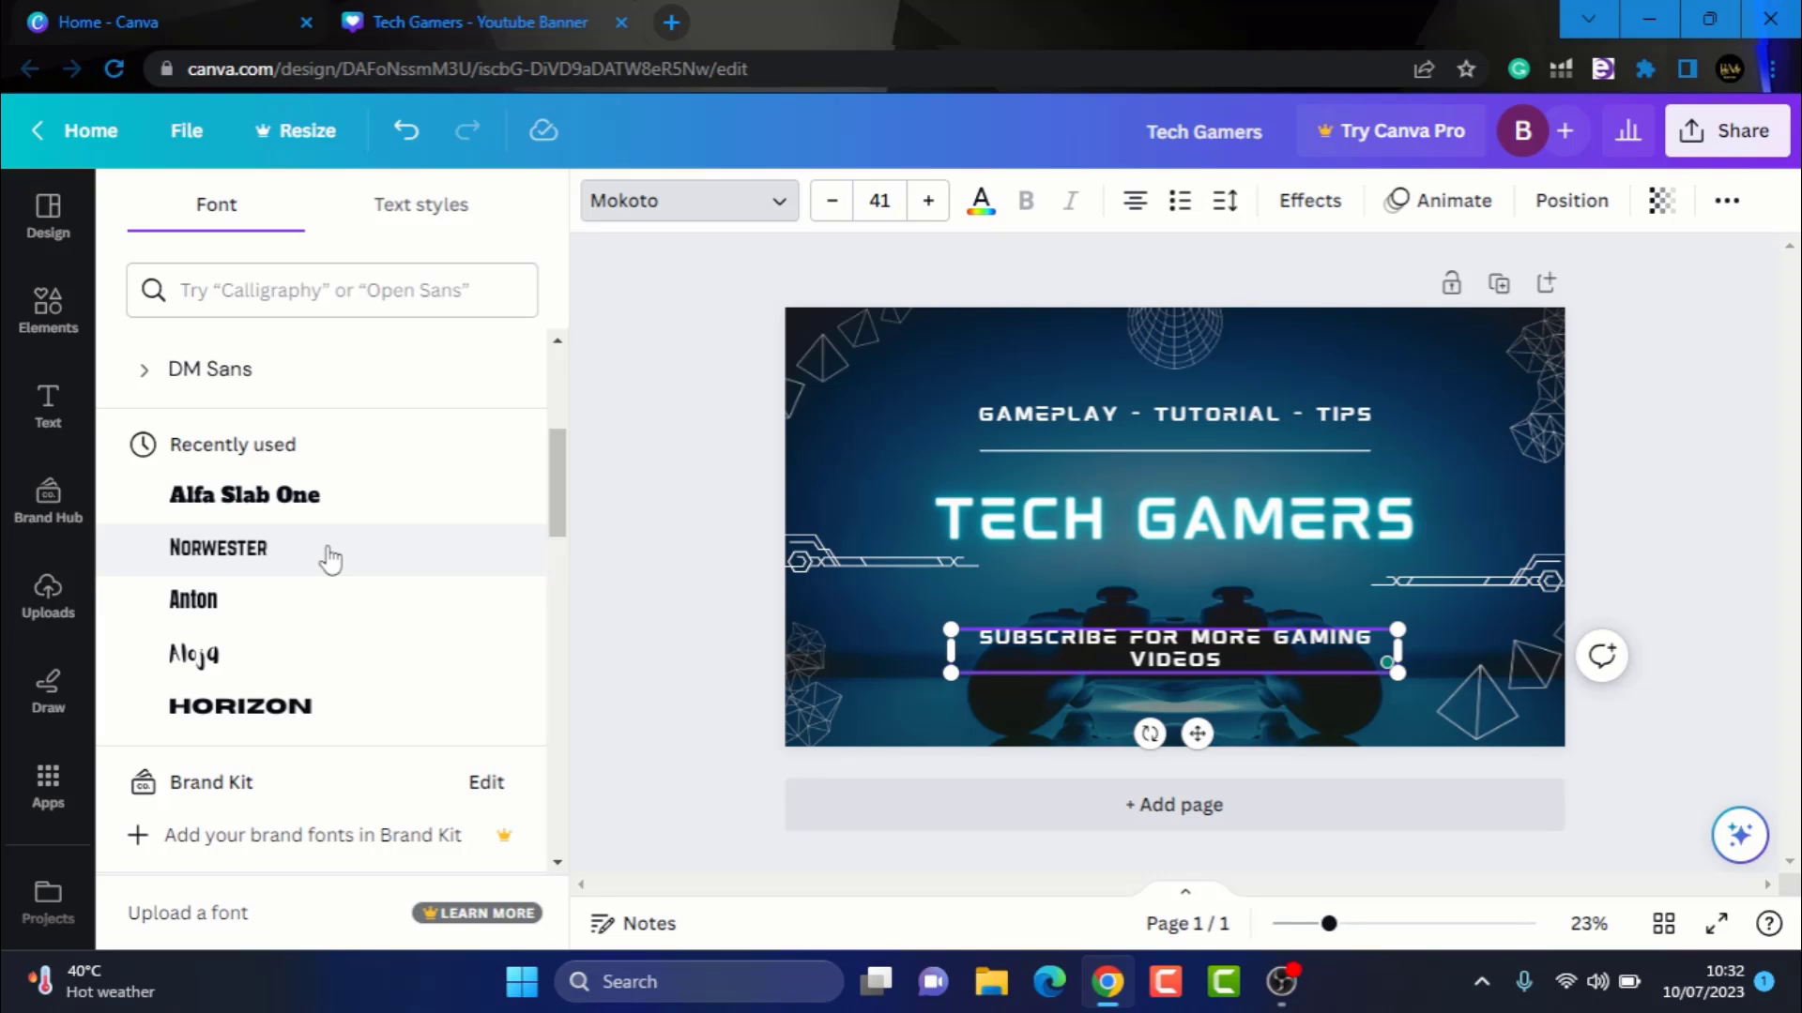
# Set the subscribe line's font to Anton and change all black text in the design to purple
pyautogui.scroll(-5, 330, 560)
pyautogui.click(257, 816)
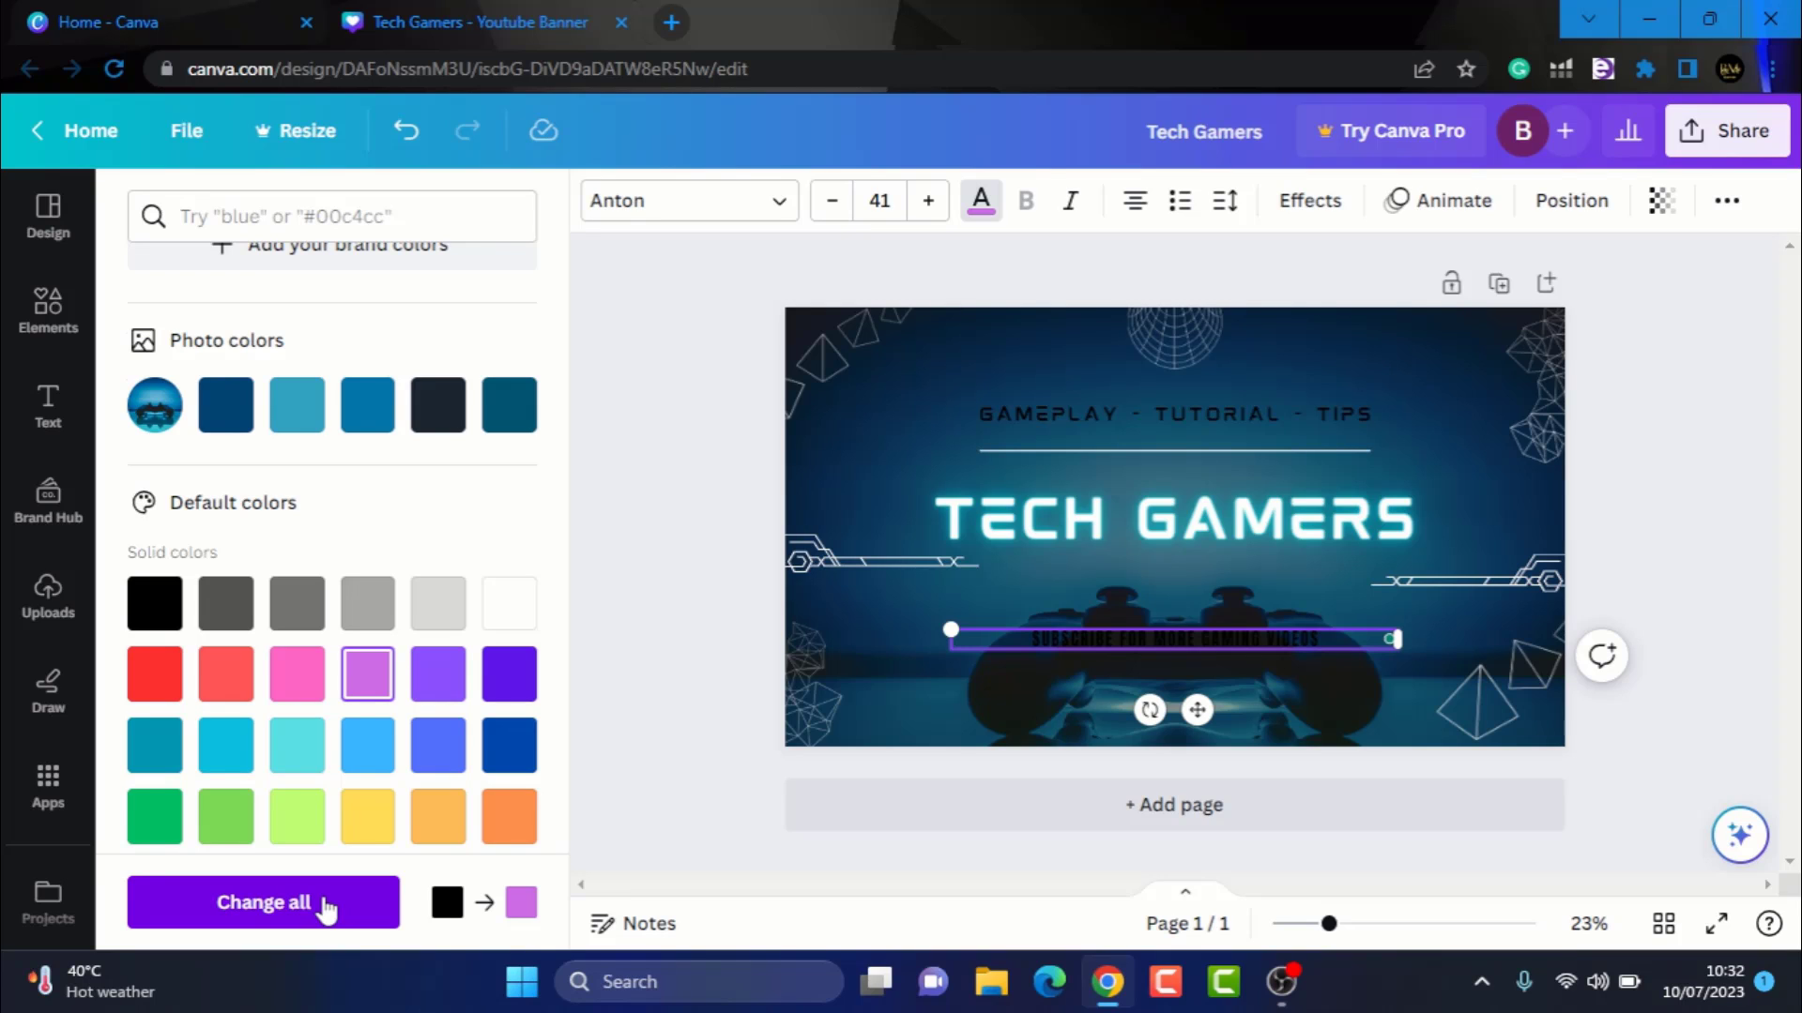
pyautogui.click(326, 905)
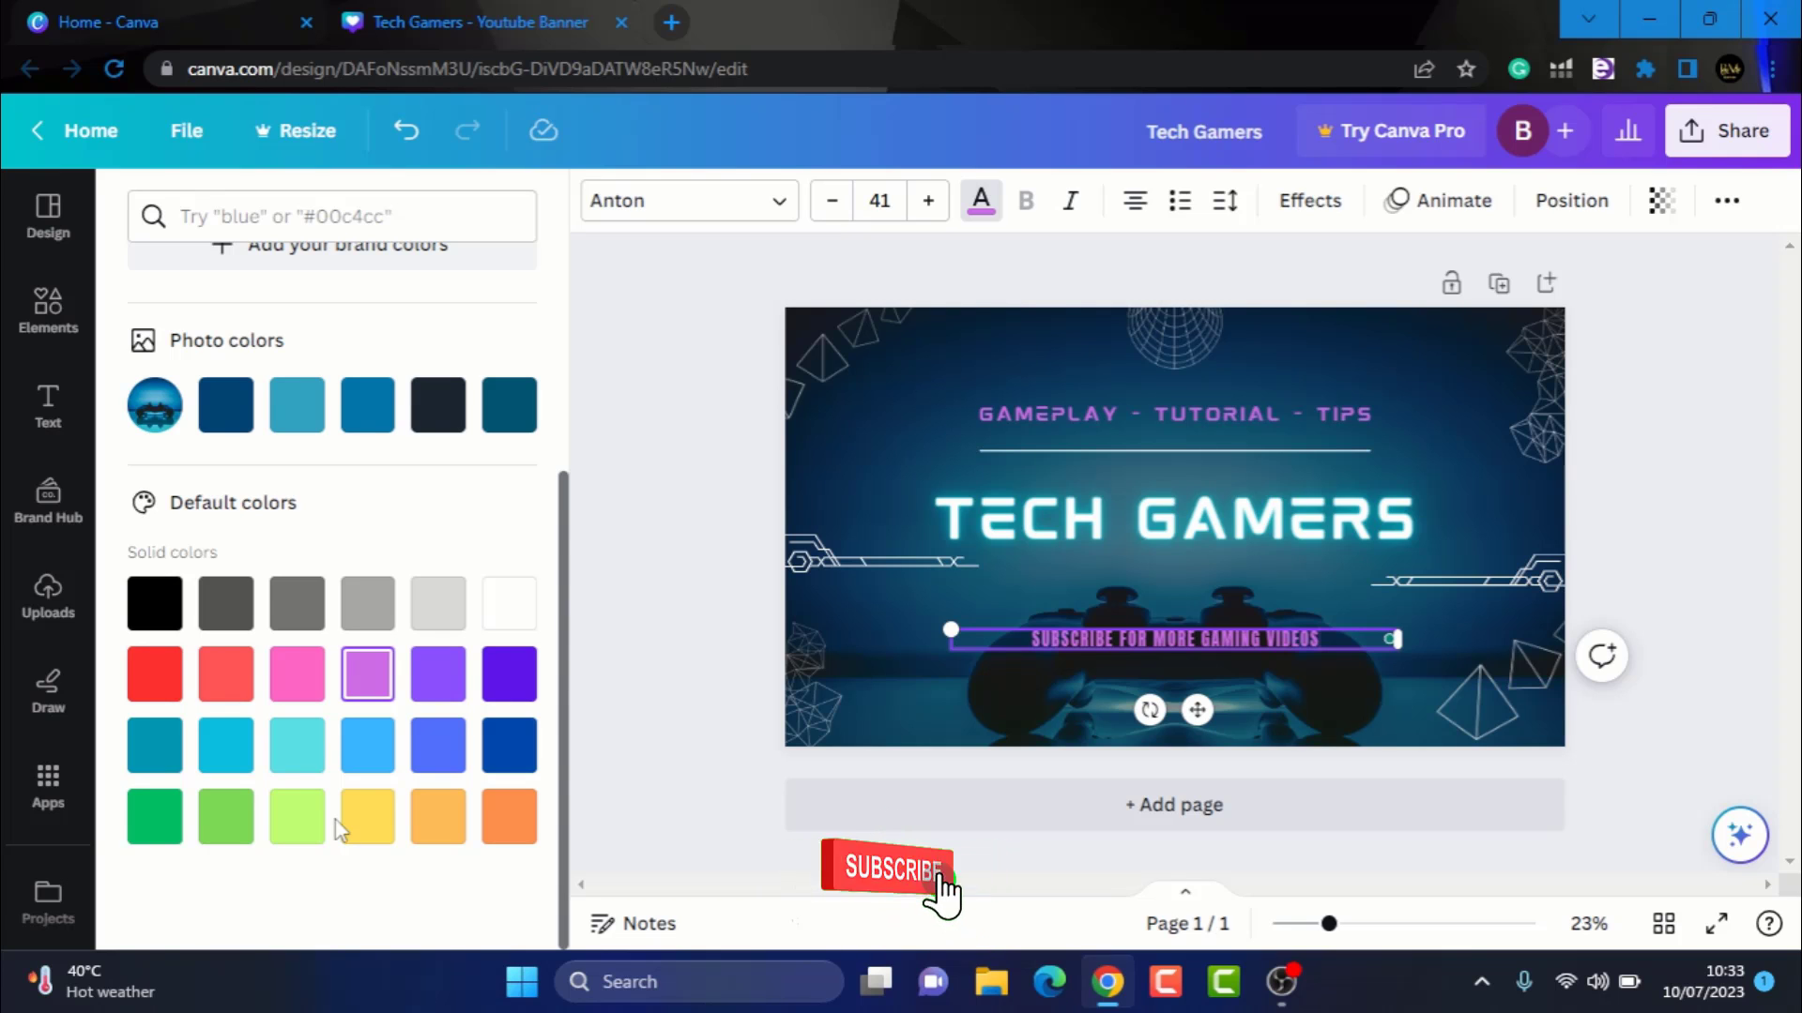
# Browse the graphics available in the Elements panel
pyautogui.click(1000, 519)
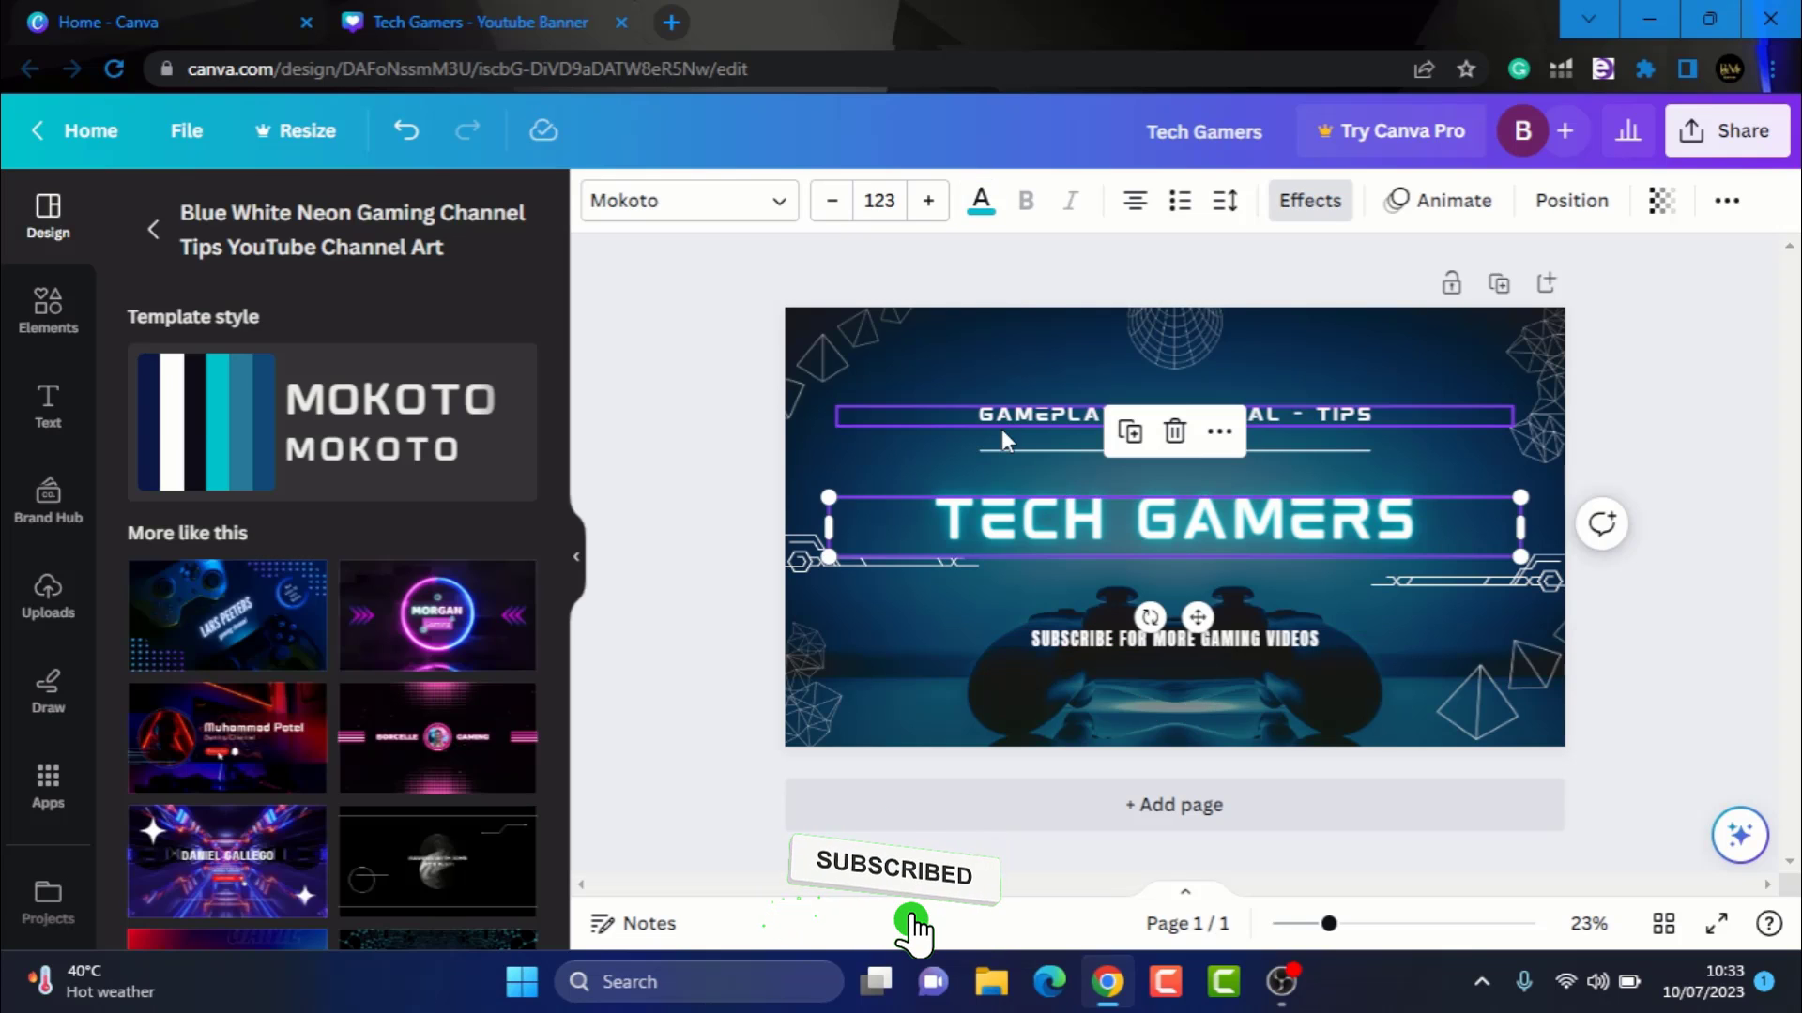
pyautogui.click(923, 383)
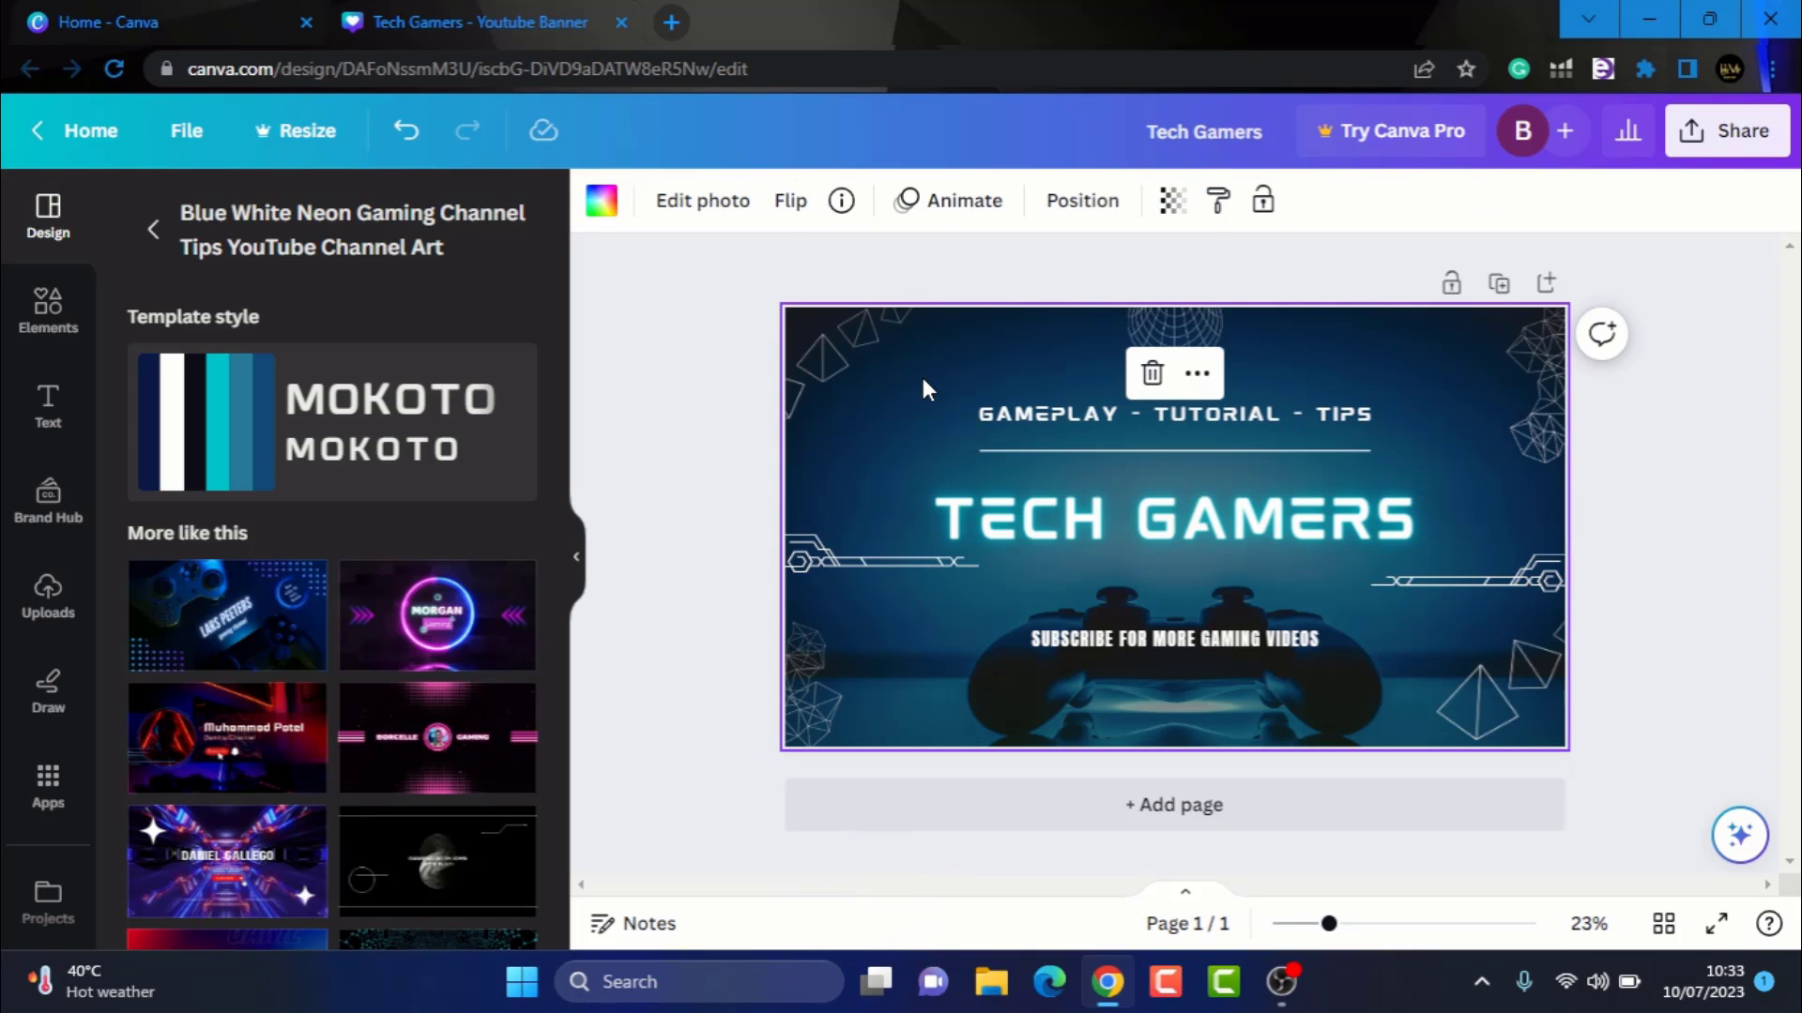
pyautogui.click(47, 307)
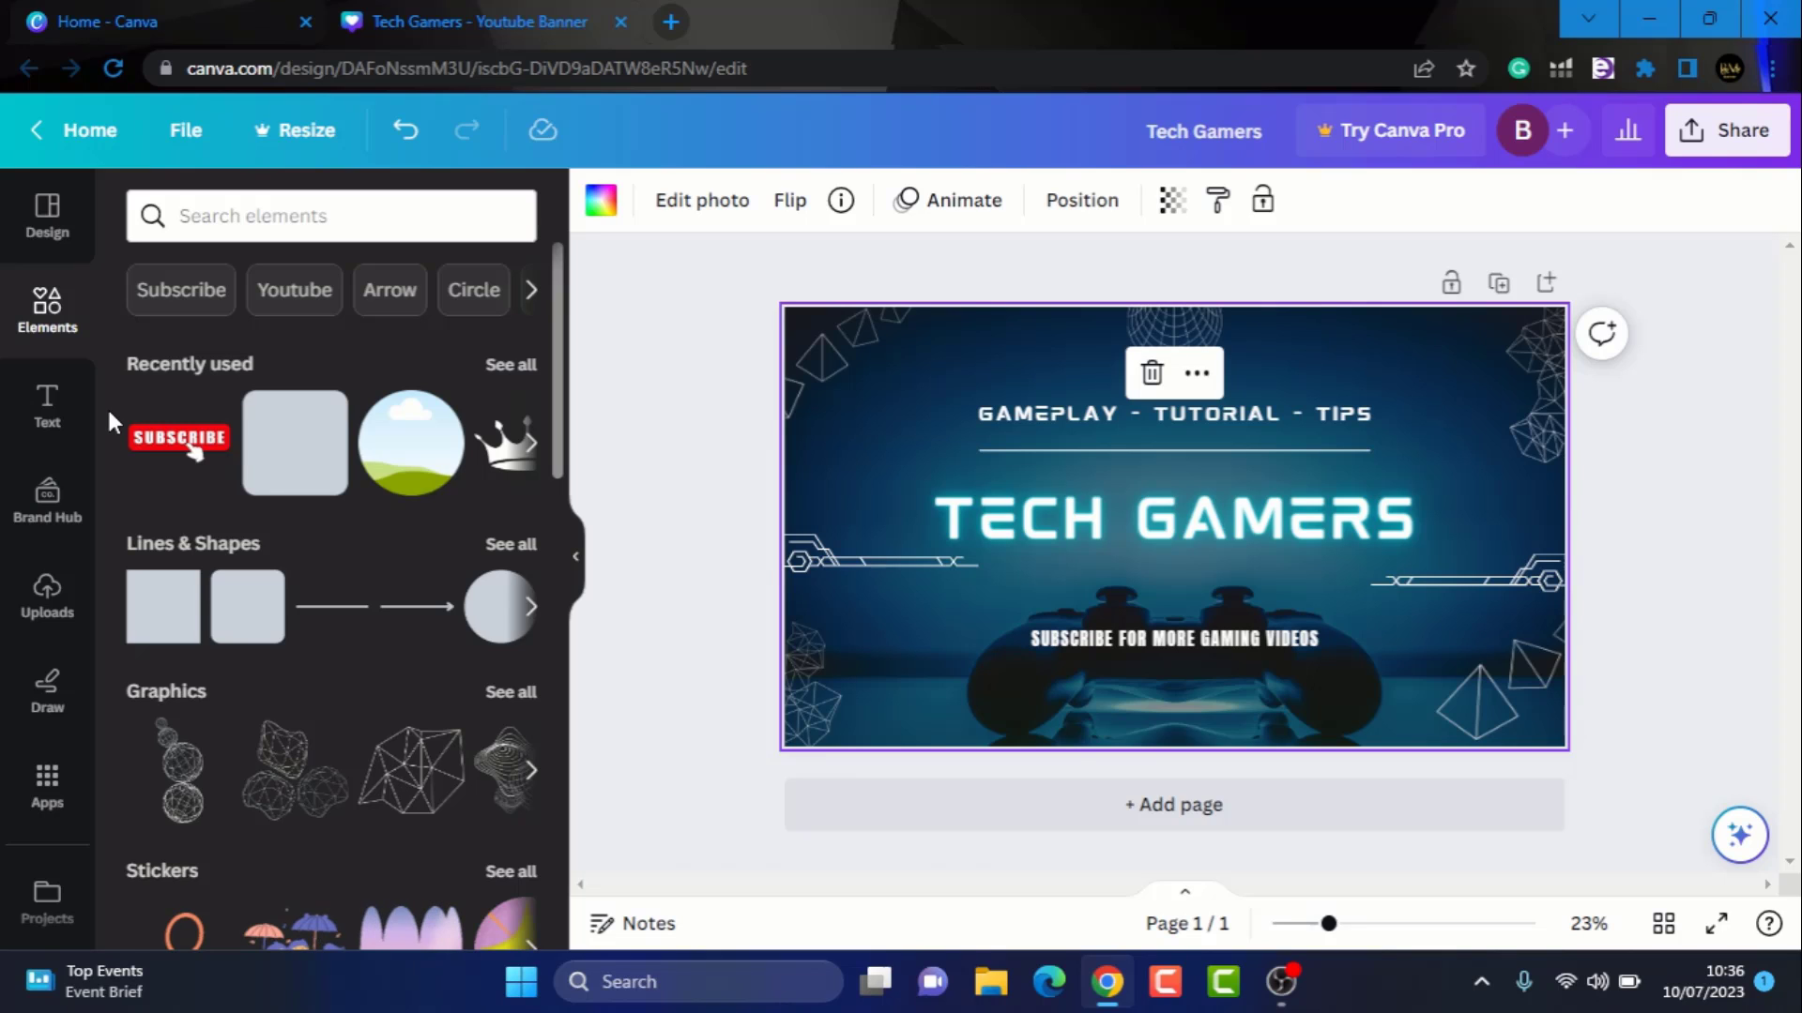
pyautogui.click(512, 694)
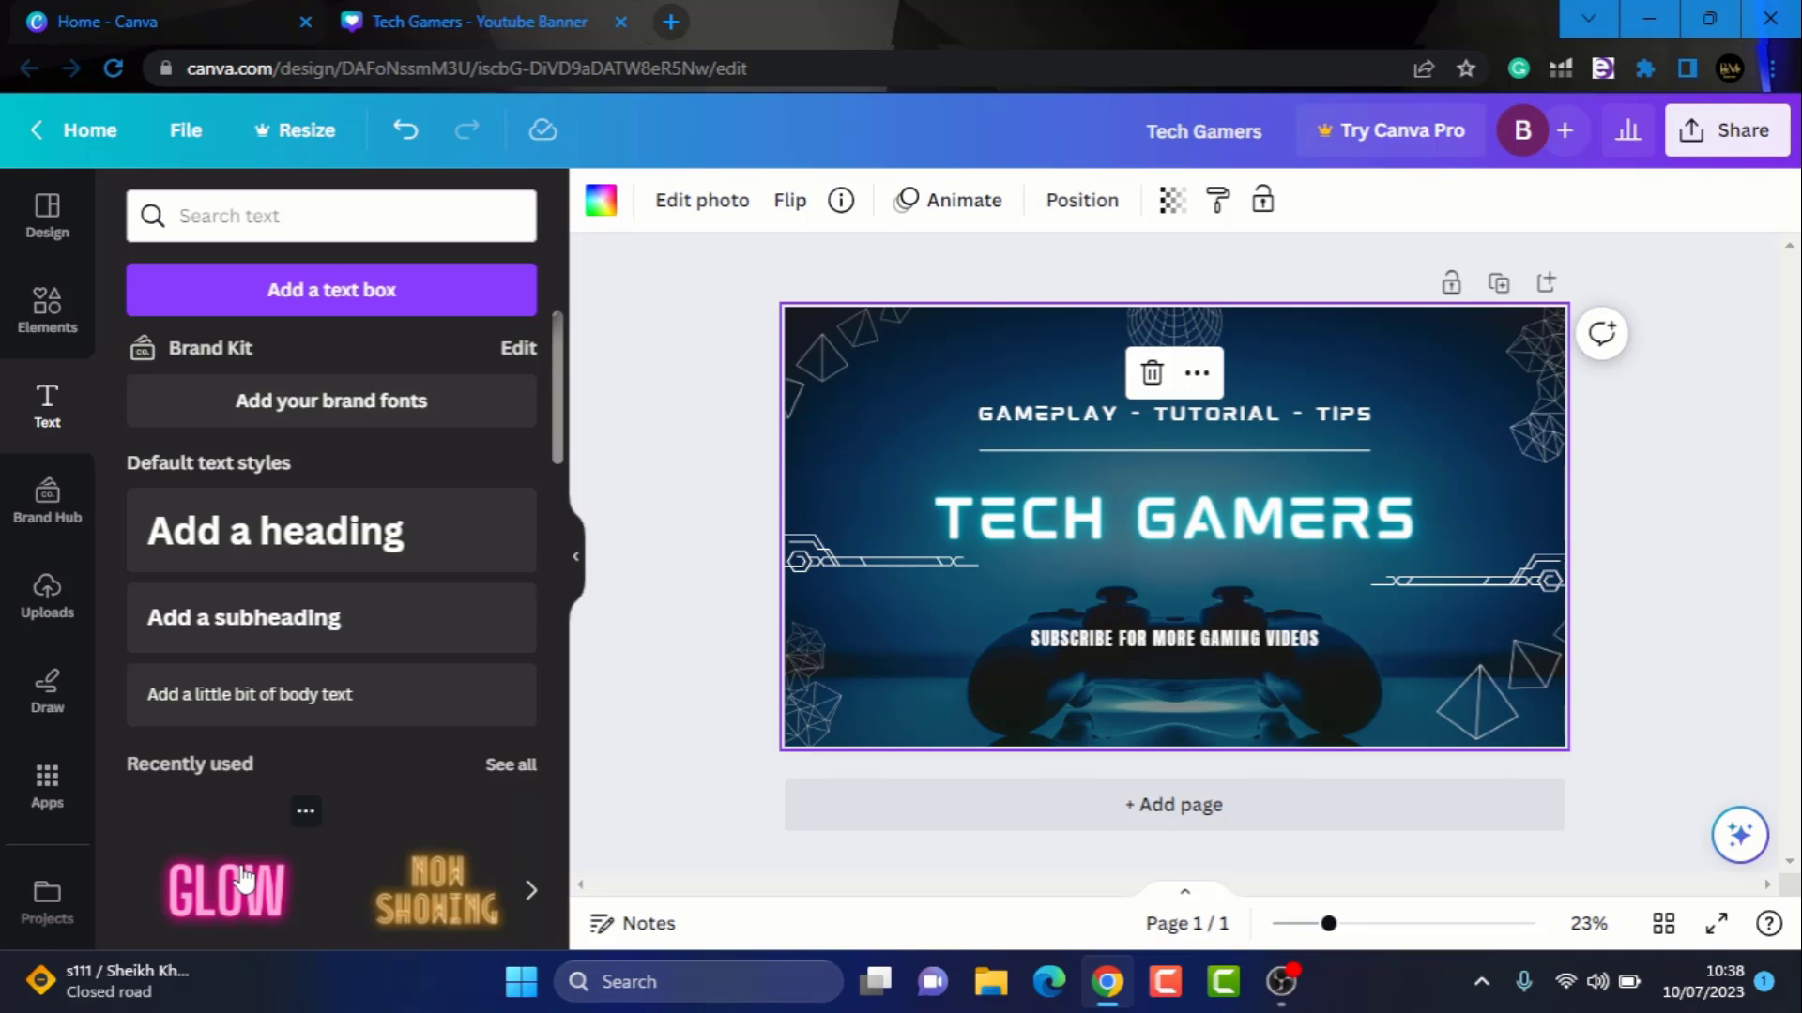
# Add a GLOW-style text reading SUBSCRIBE FOR MORE below the title and recolor it grey
pyautogui.click(243, 879)
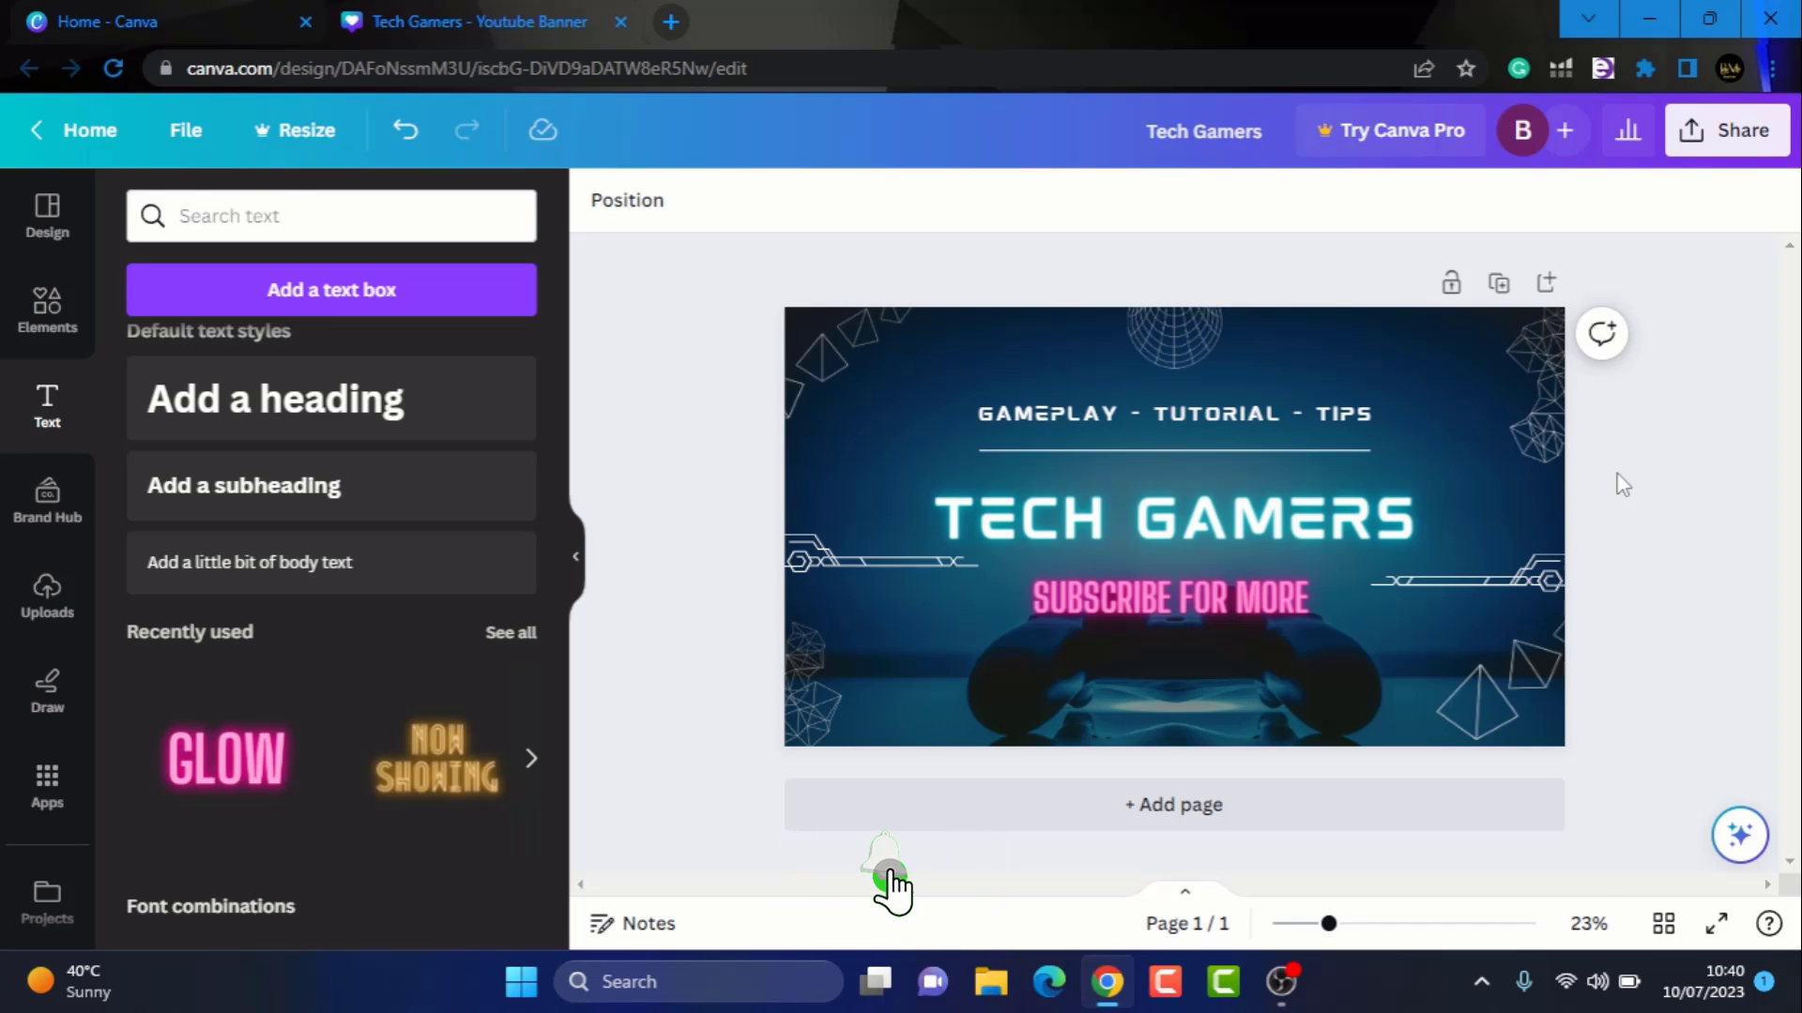
pyautogui.click(1289, 611)
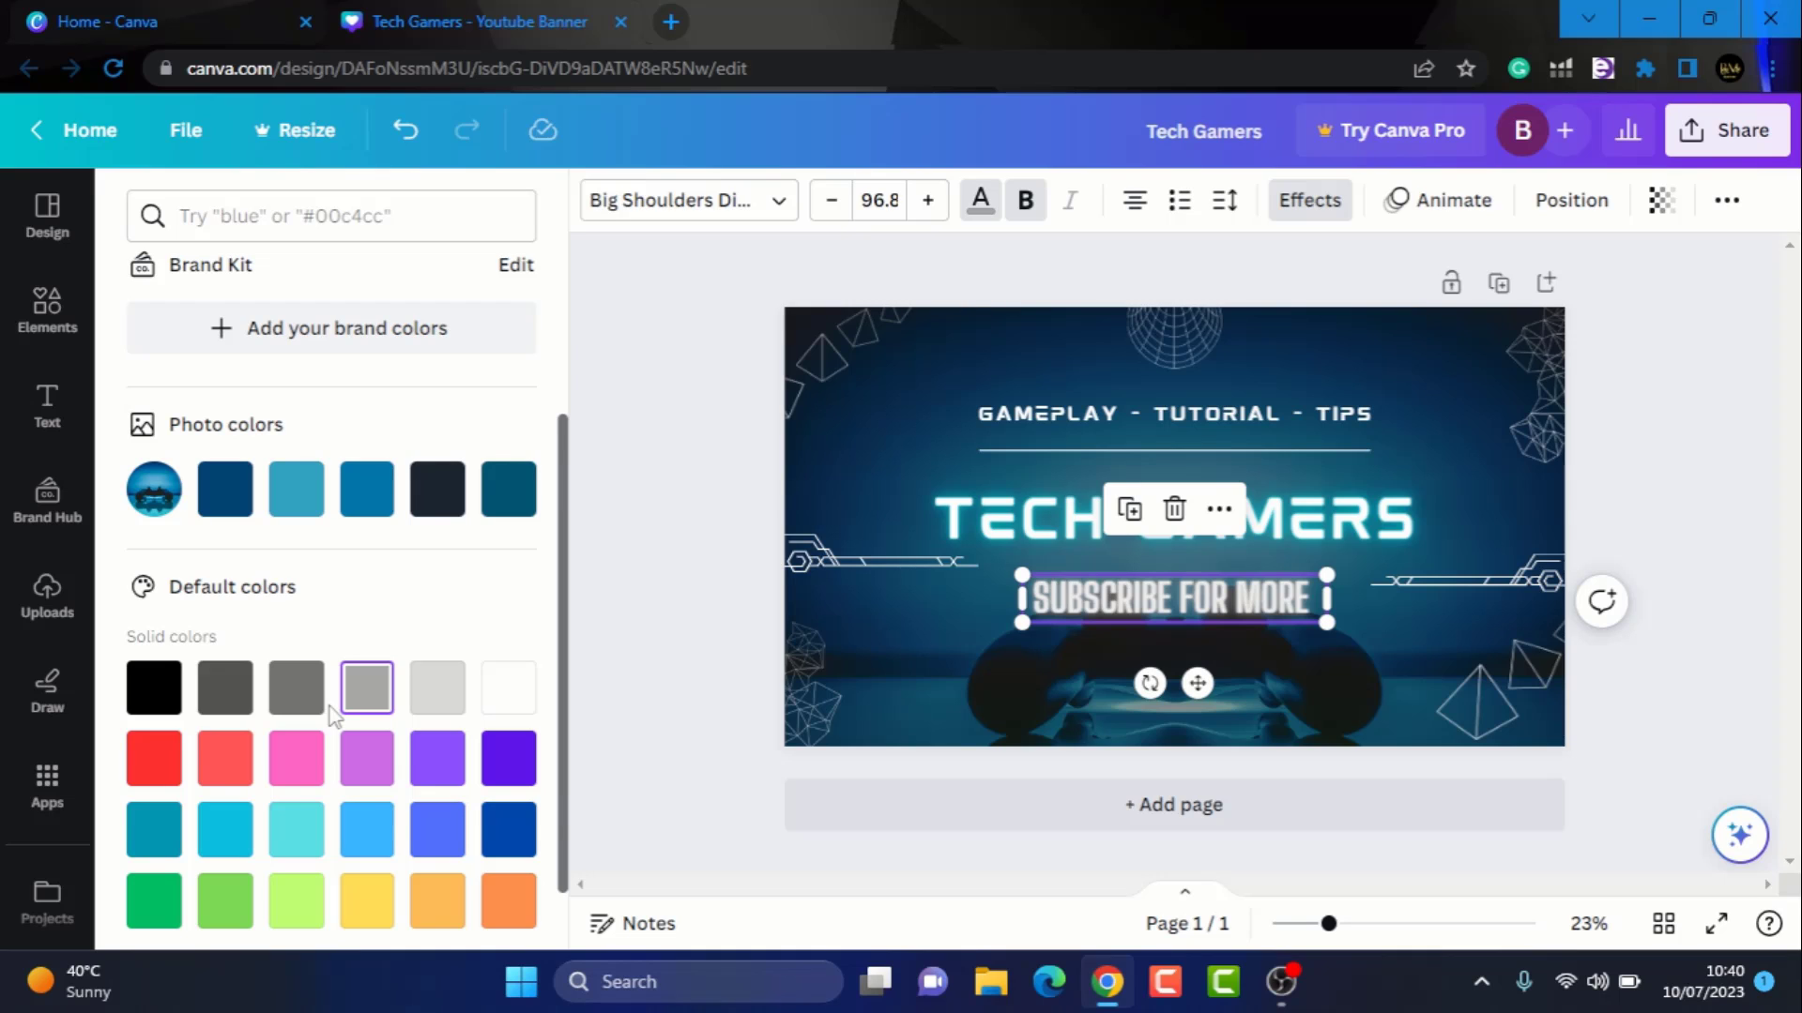
pyautogui.click(1649, 512)
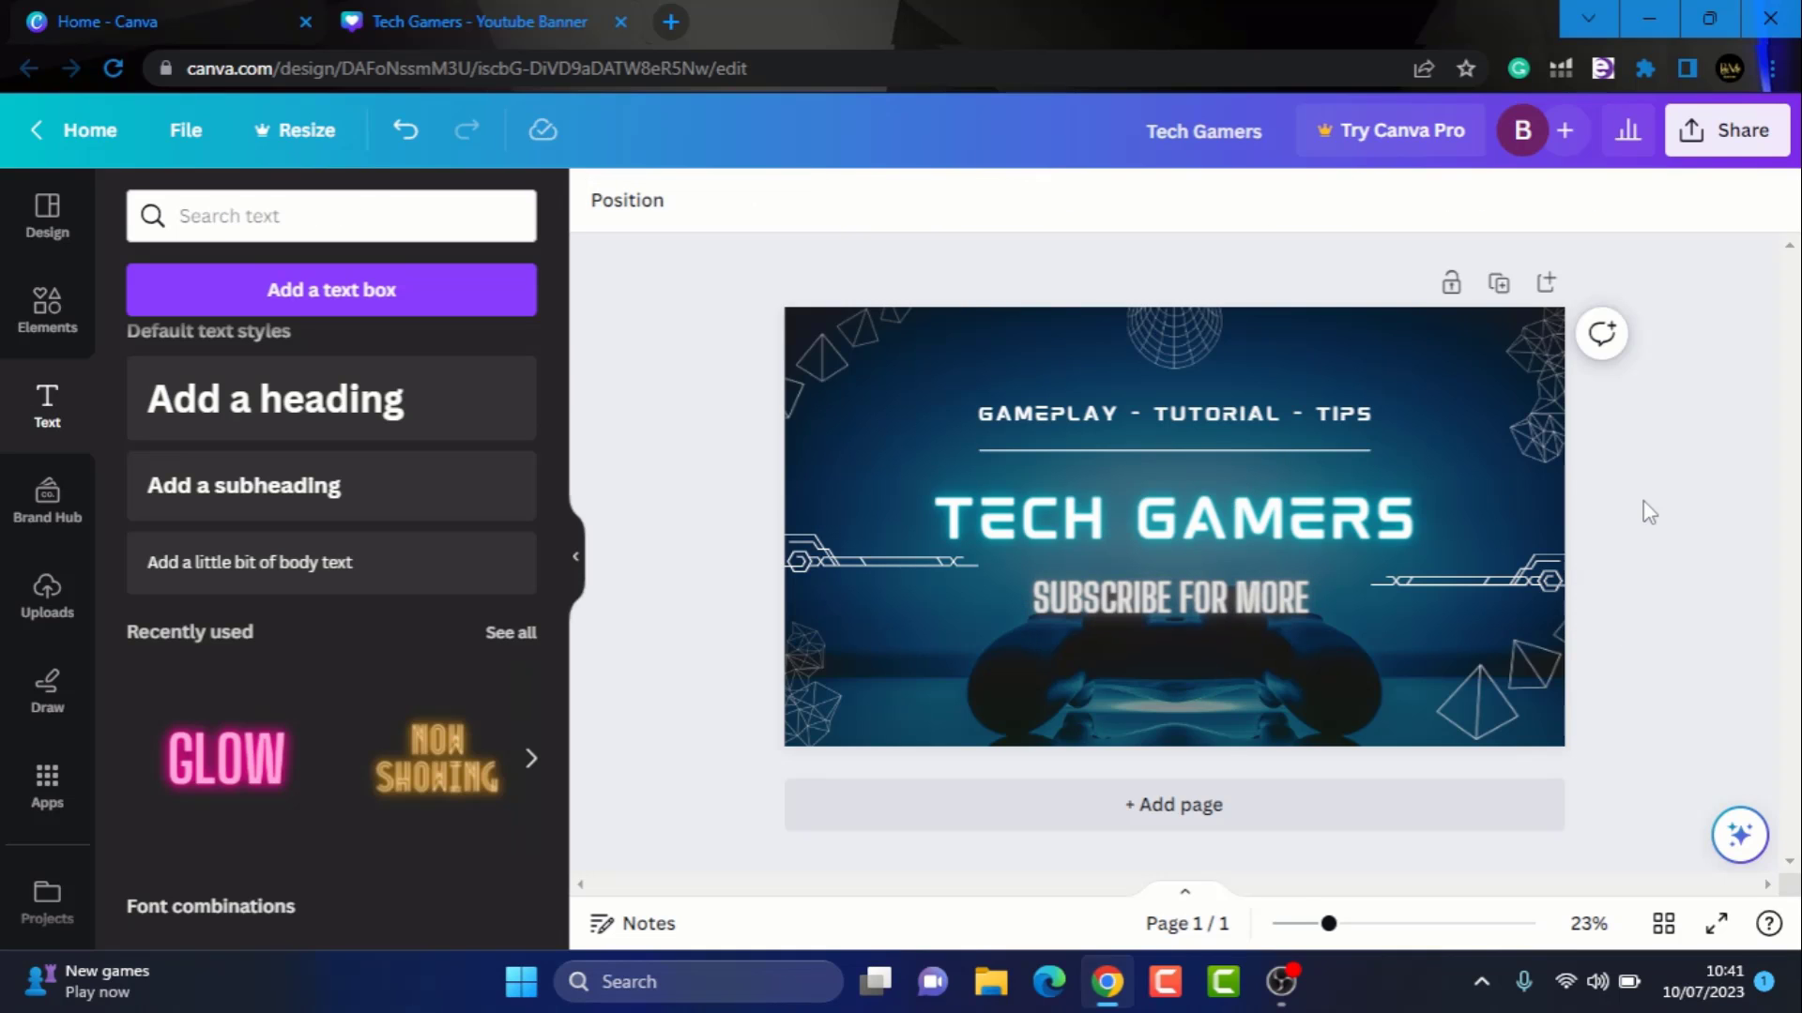